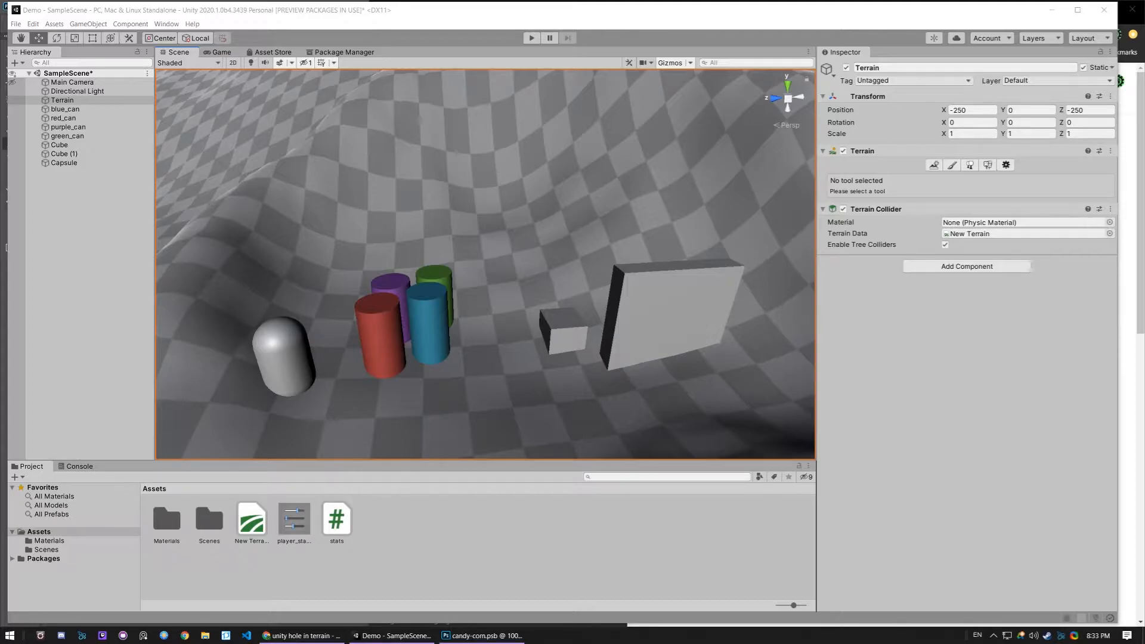
- Set the terrain painting mode to Paint Holes and reduce the brush size to 3
left_click(334, 306)
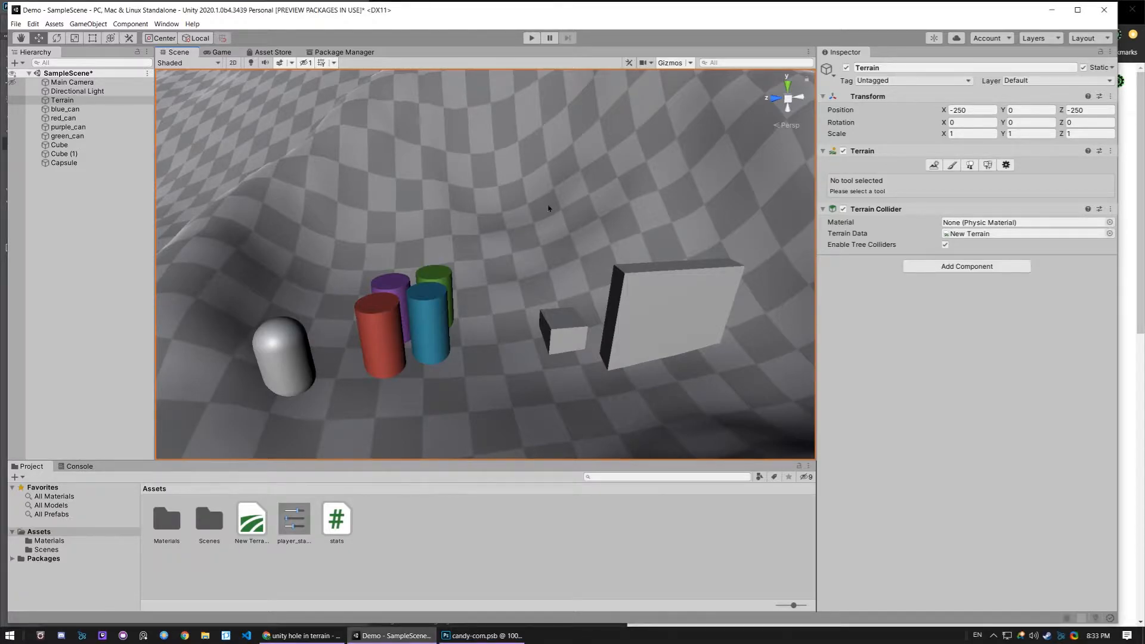
left_click(952, 165)
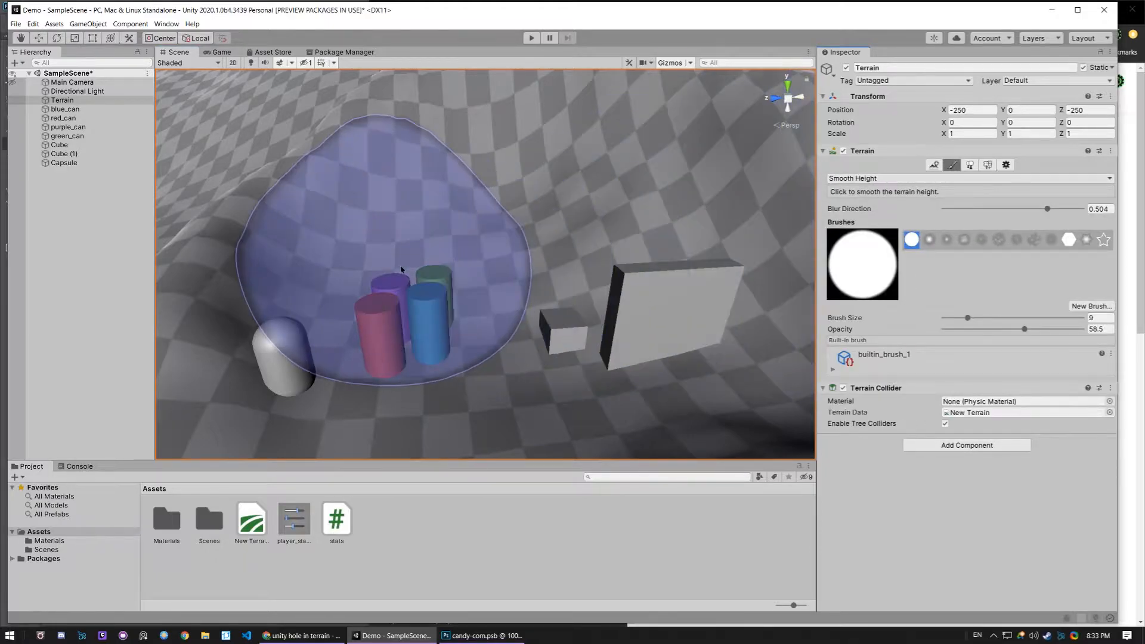
left_click(871, 179)
left_click(862, 202)
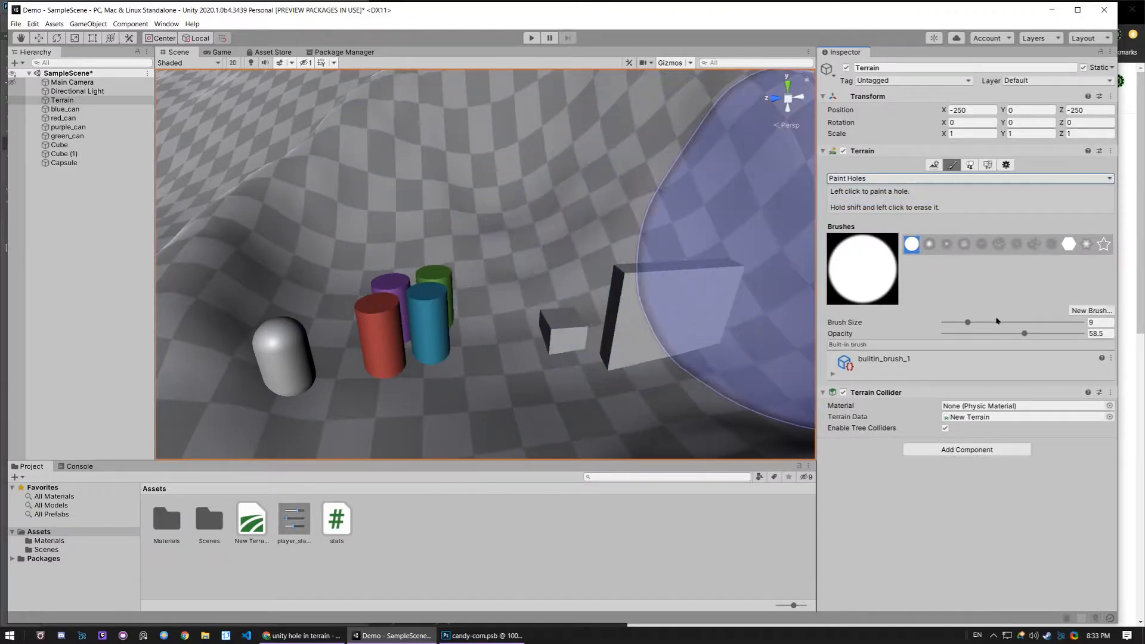
left_click_drag(968, 322, 959, 323)
- Paint several holes through the terrain slopes behind the cans and the grey wall
mouse_move(443, 222)
left_mouse_down()
mouse_move(489, 185)
mouse_move(531, 225)
mouse_move(438, 236)
mouse_move(547, 184)
mouse_move(485, 256)
left_mouse_up()
key("ctrl+z")
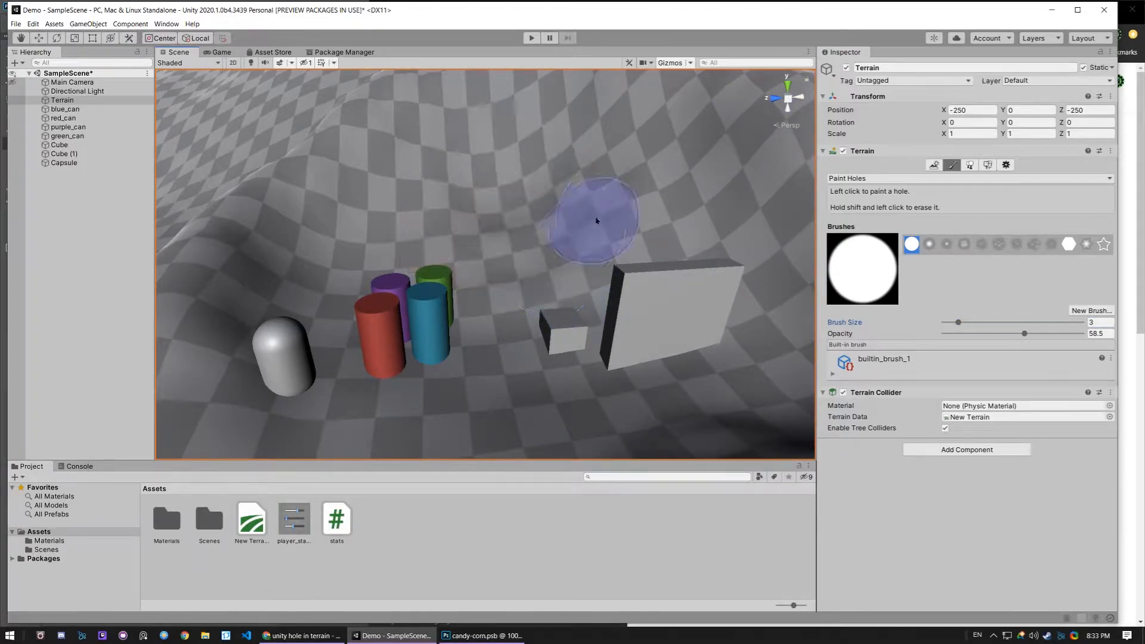
mouse_move(599, 144)
left_mouse_down()
mouse_move(508, 209)
mouse_move(459, 191)
mouse_move(466, 152)
left_mouse_up()
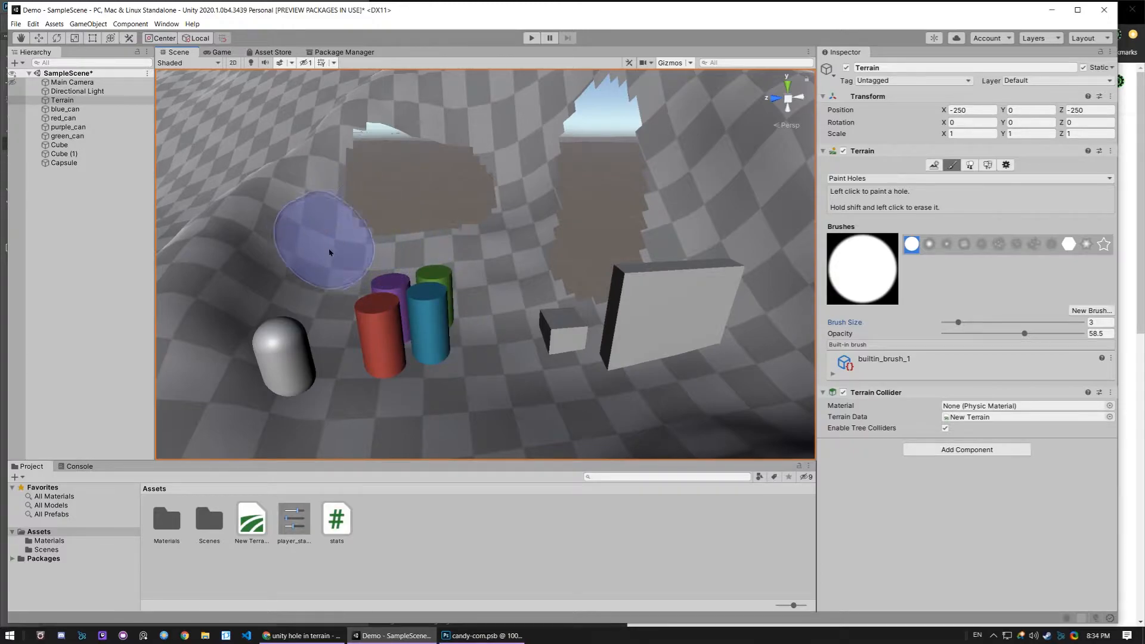
mouse_move(353, 243)
right_mouse_down()
mouse_move(315, 227)
mouse_move(343, 199)
right_mouse_up()
key("w")
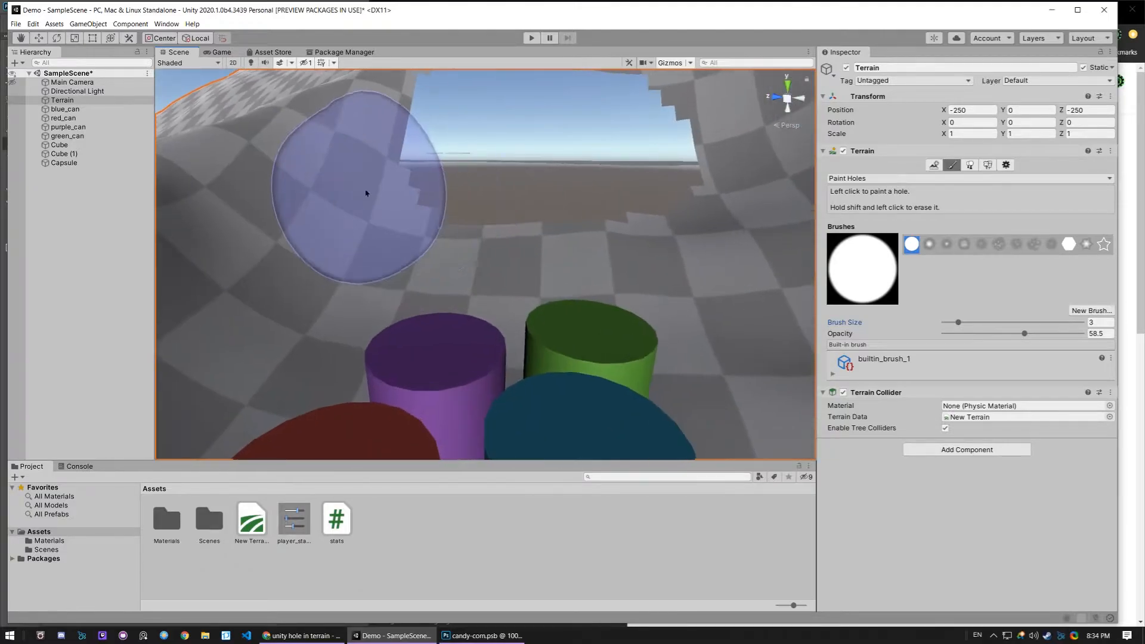
key("s")
right_click_drag(486, 281, 508, 342)
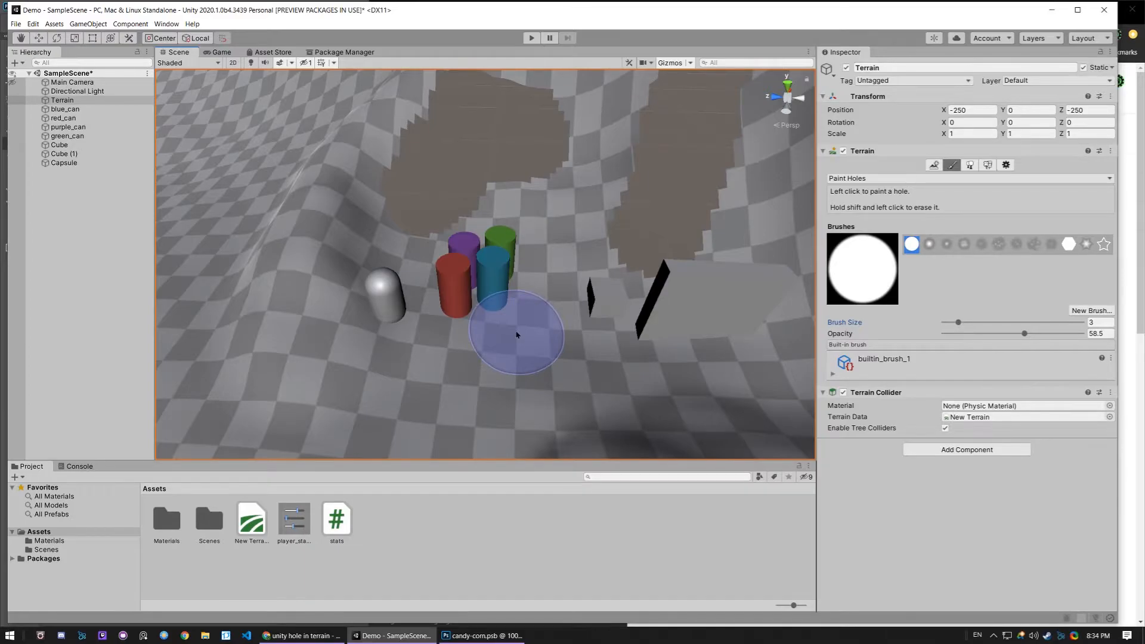
mouse_move(517, 335)
right_mouse_down()
mouse_move(690, 243)
mouse_move(615, 247)
mouse_move(596, 286)
mouse_move(328, 237)
mouse_move(357, 233)
mouse_move(325, 217)
right_mouse_up()
key("s")
right_click_drag(475, 286, 509, 340)
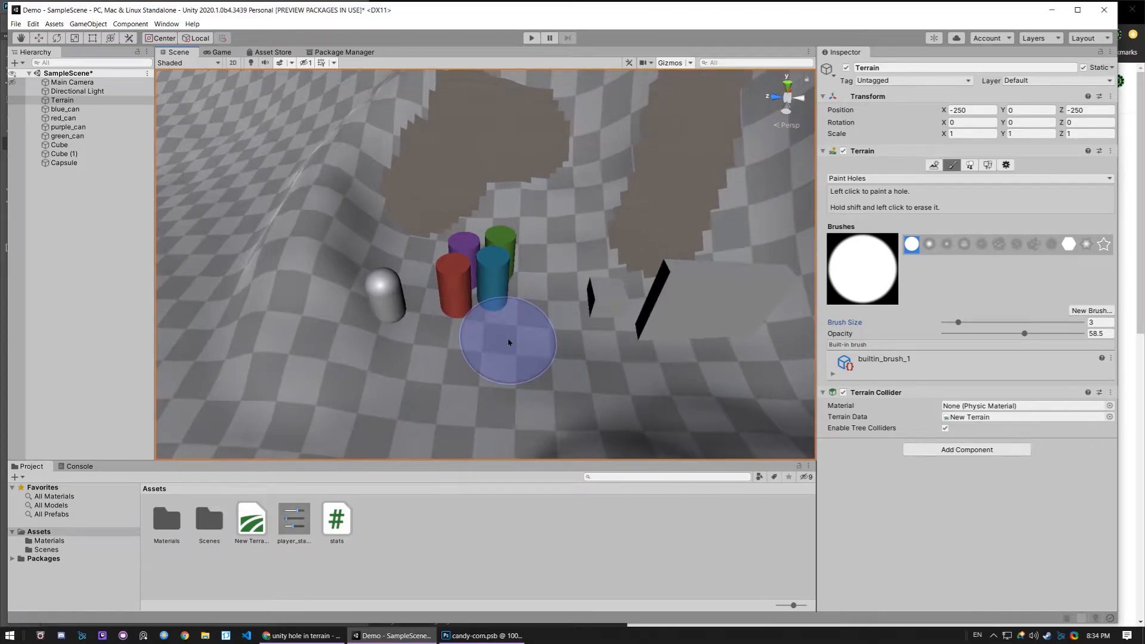
mouse_move(537, 307)
right_mouse_down()
mouse_move(677, 243)
mouse_move(615, 247)
mouse_move(589, 294)
mouse_move(549, 302)
right_mouse_up()
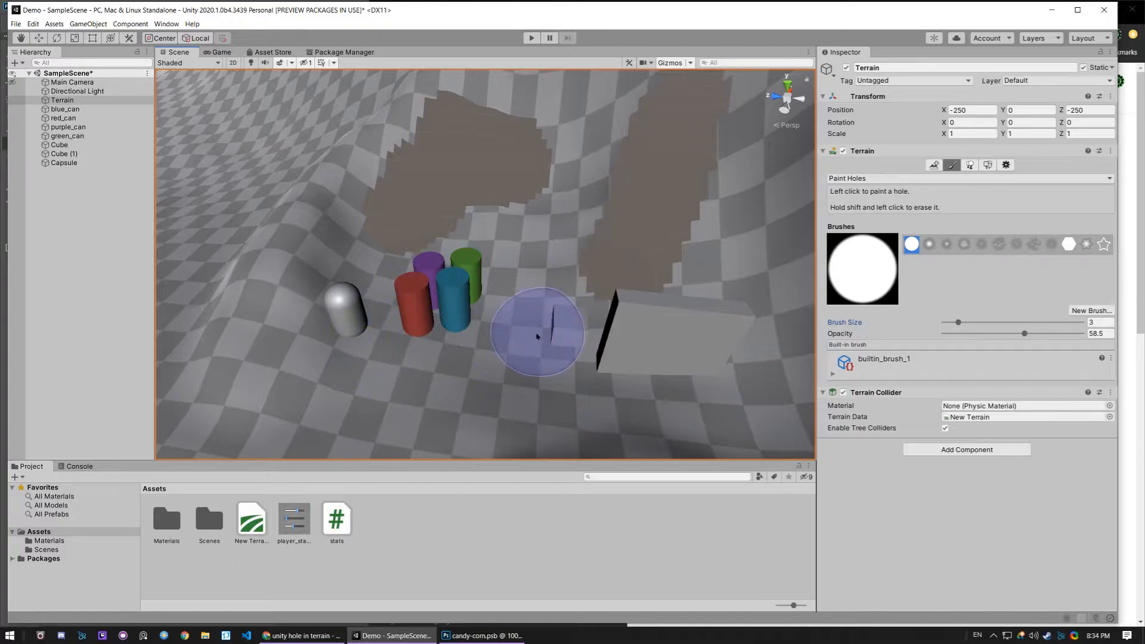
- Undo all the hole strokes painted on the terrain
key("ctrl+z")
key("ctrl+z")
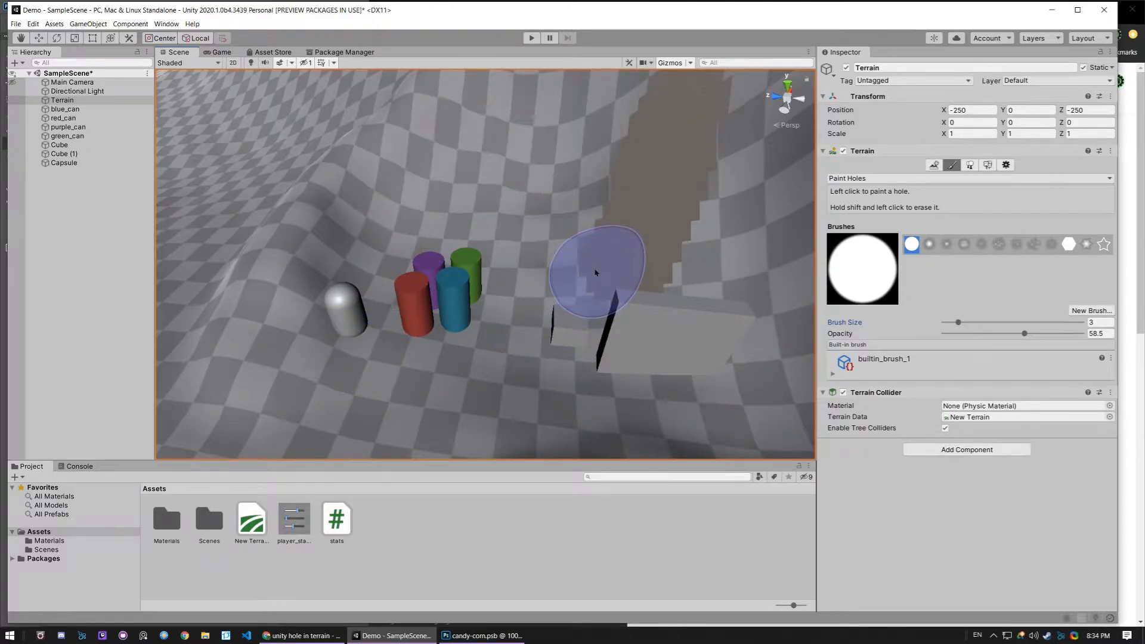
key("ctrl+z")
- Try the saved green preset on blue_can's Mesh Renderer, and revert the preset choice to None
mouse_move(597, 260)
left_mouse_down("alt")
mouse_move(605, 281)
mouse_move(655, 198)
mouse_move(638, 211)
left_mouse_up("alt")
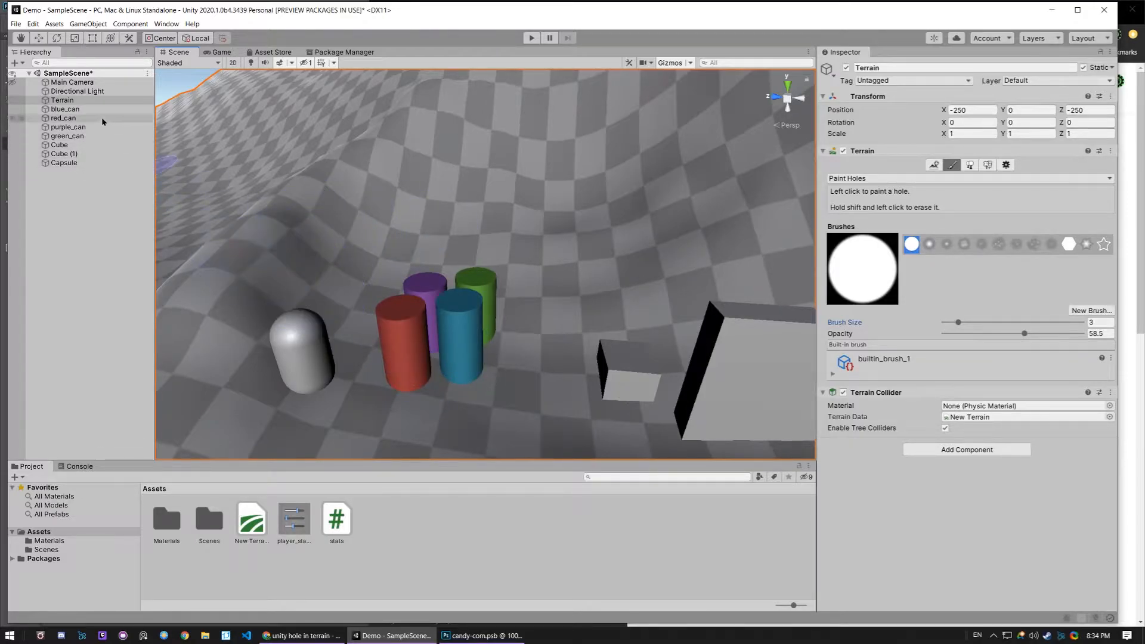
left_click(64, 109)
left_click(459, 332)
key("f")
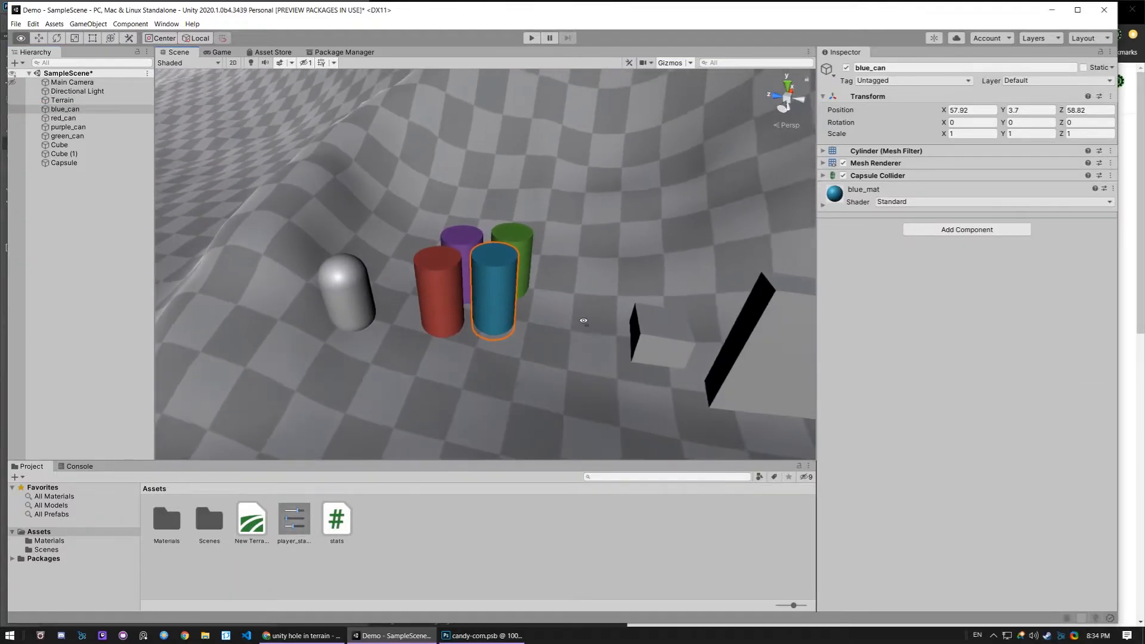
left_click(823, 163)
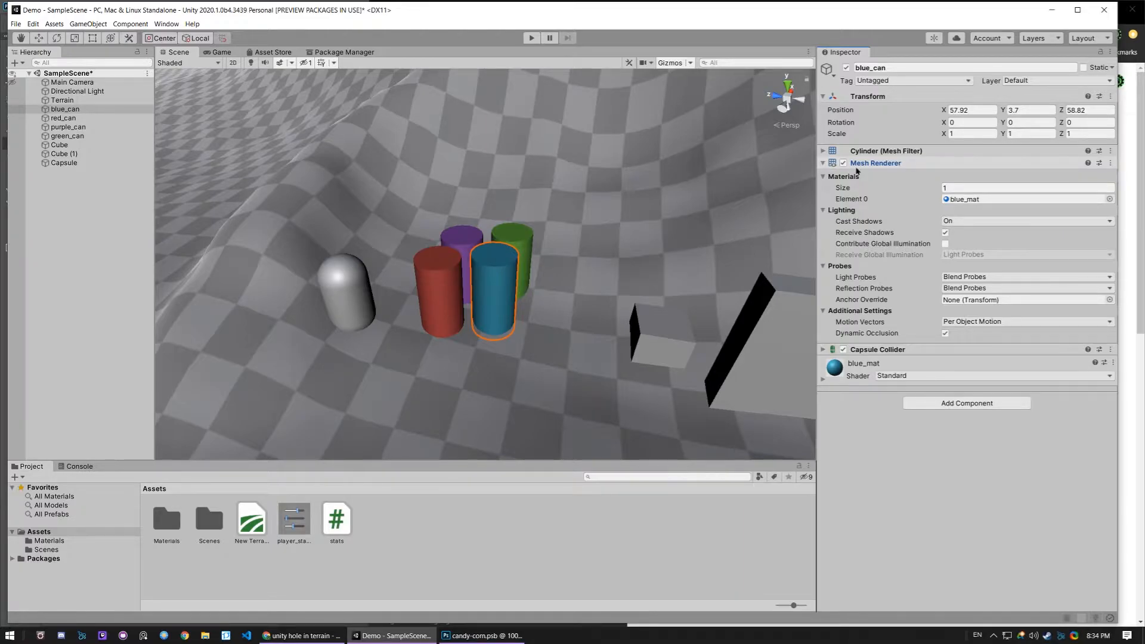
left_click(1100, 163)
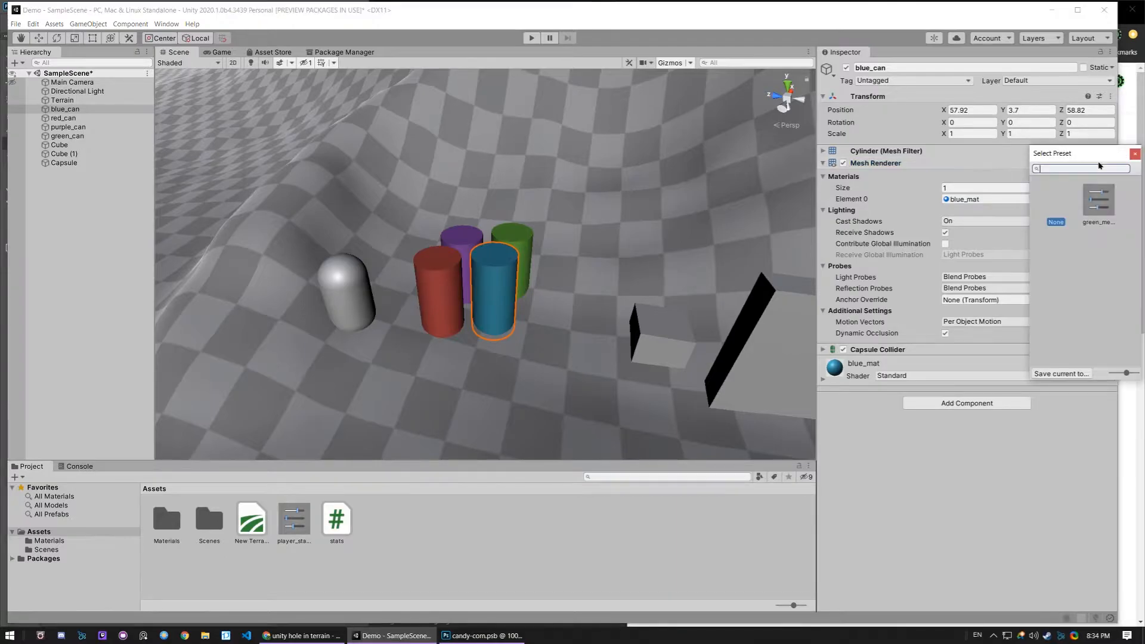
left_click_drag(1080, 156, 682, 85)
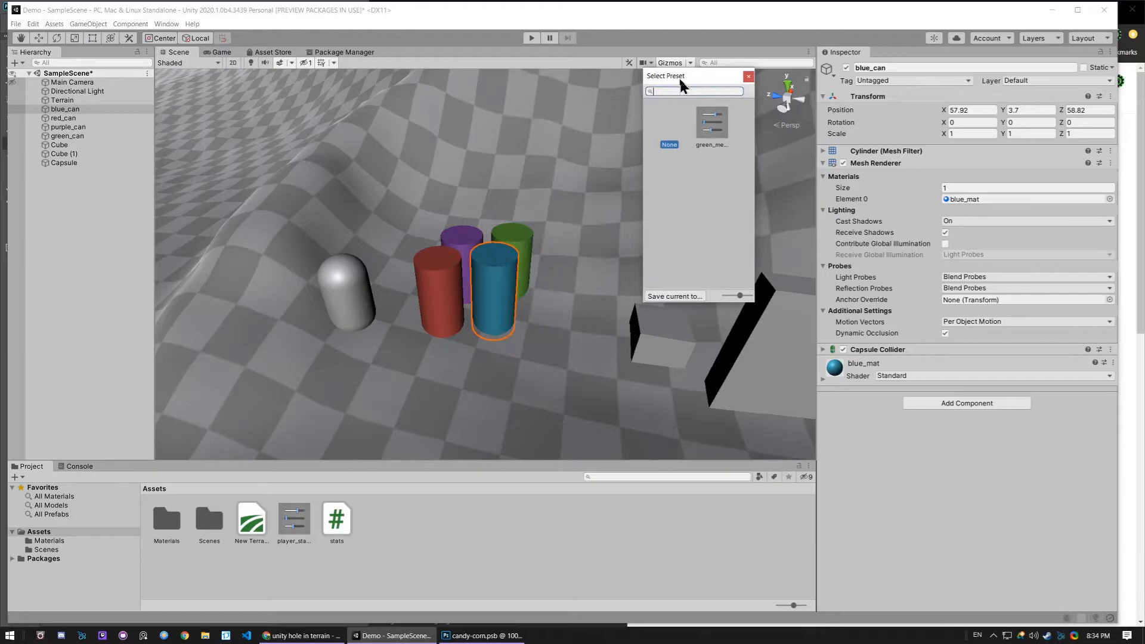
left_click(714, 124)
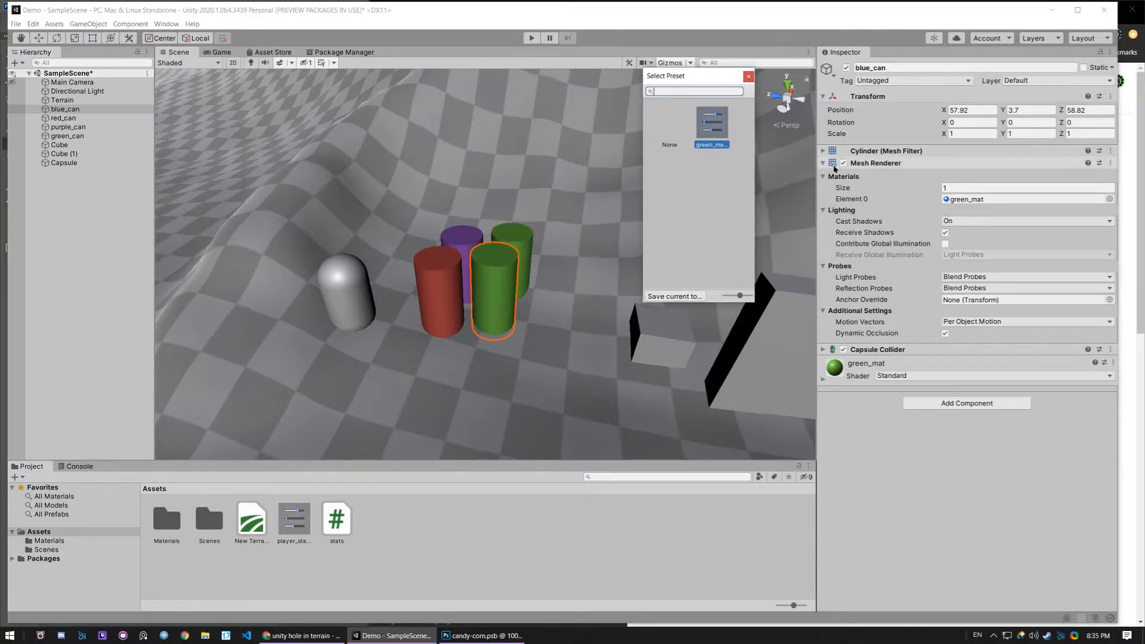
left_click(672, 130)
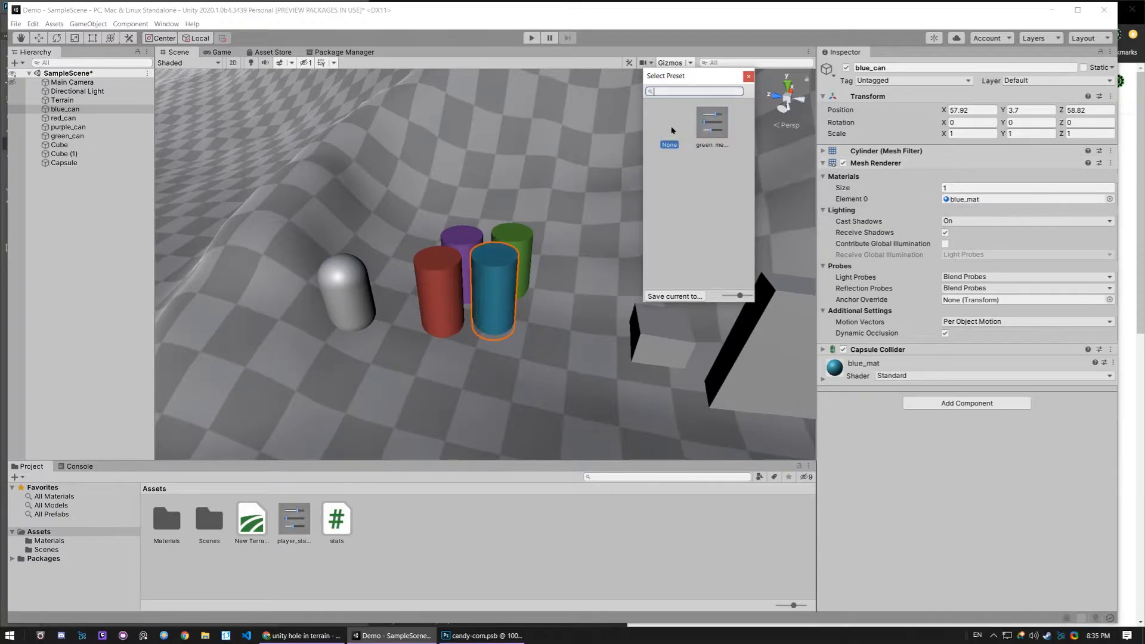
left_click(748, 77)
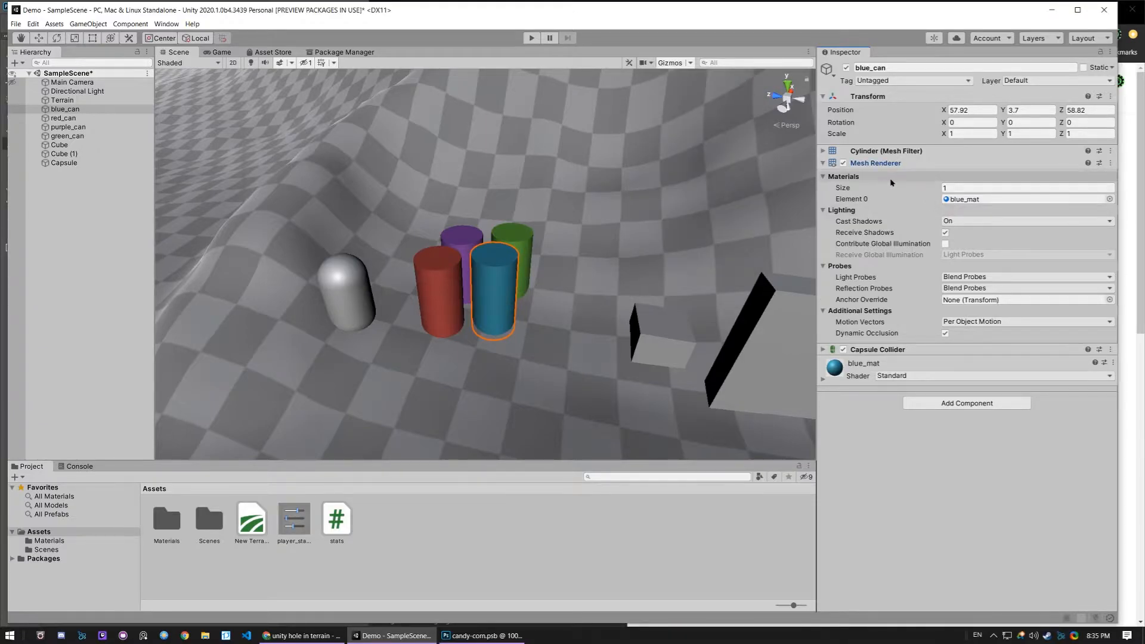
- Check blue_can's Mesh Filter for available presets and expand its Capsule Collider settings
left_click(823, 151)
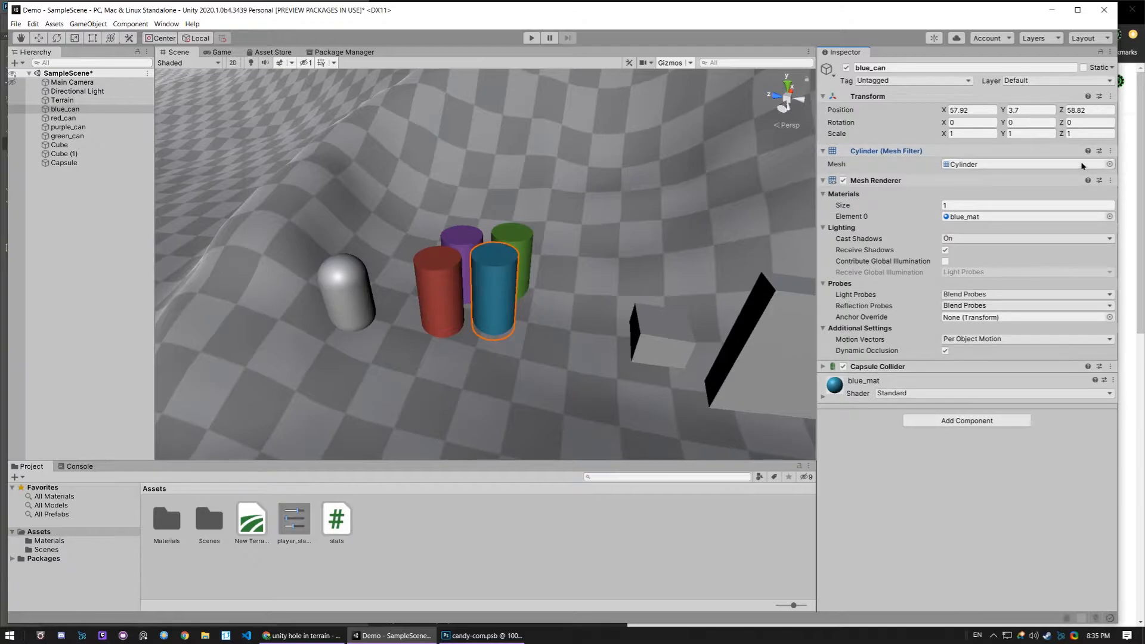
left_click(1100, 151)
left_click(1135, 140)
left_click(823, 366)
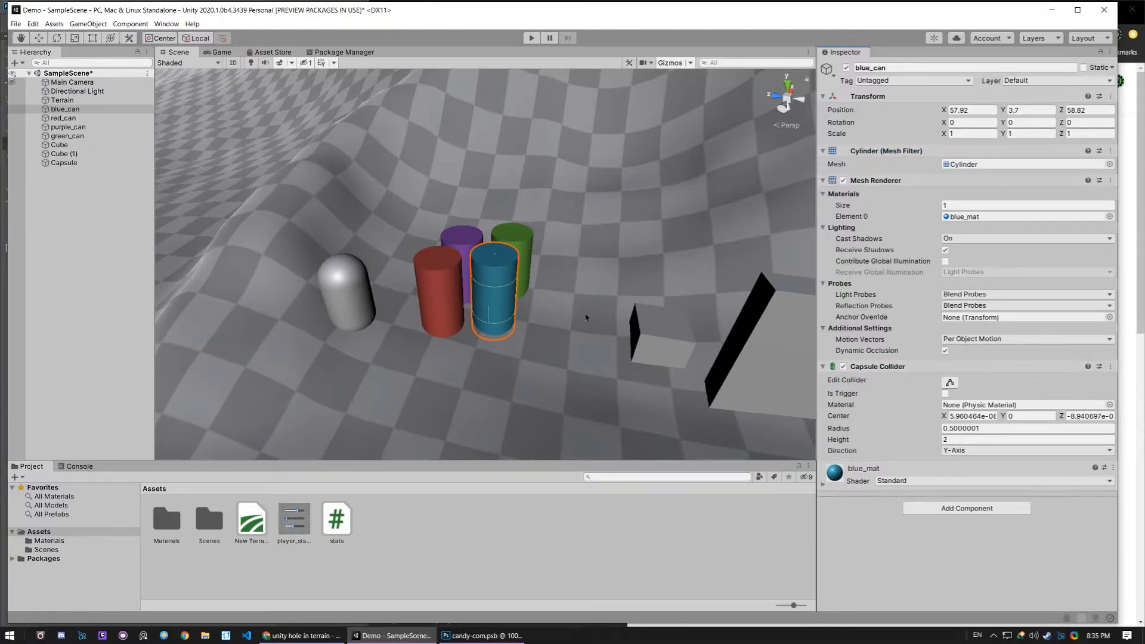
- Apply the player_stats preset to the Capsule's Stats script
left_click(350, 298)
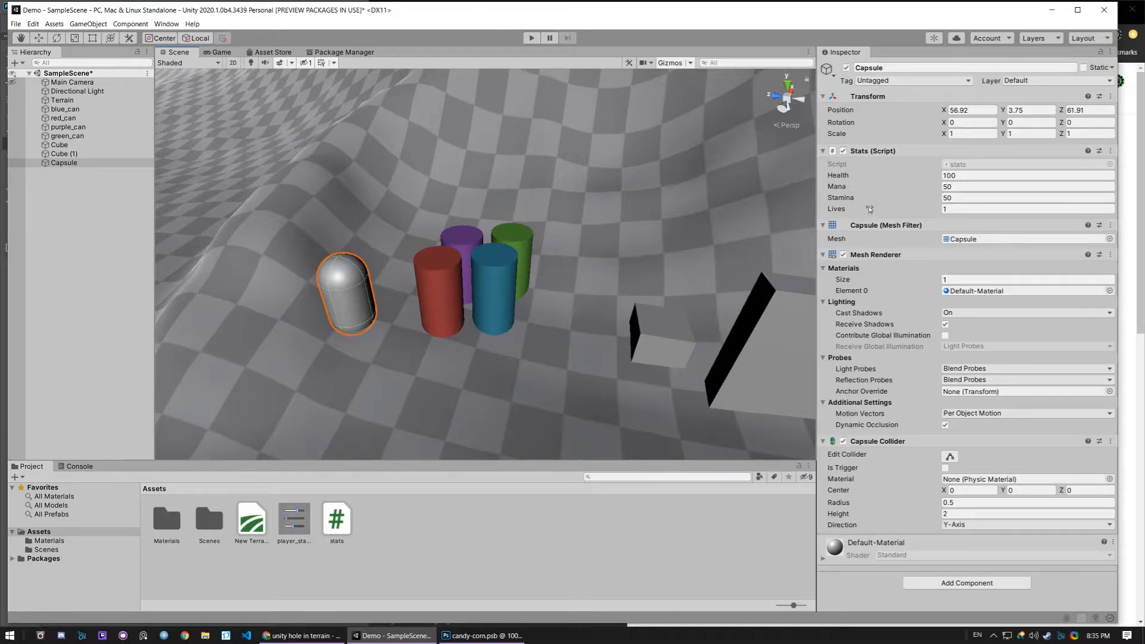
left_click(1101, 150)
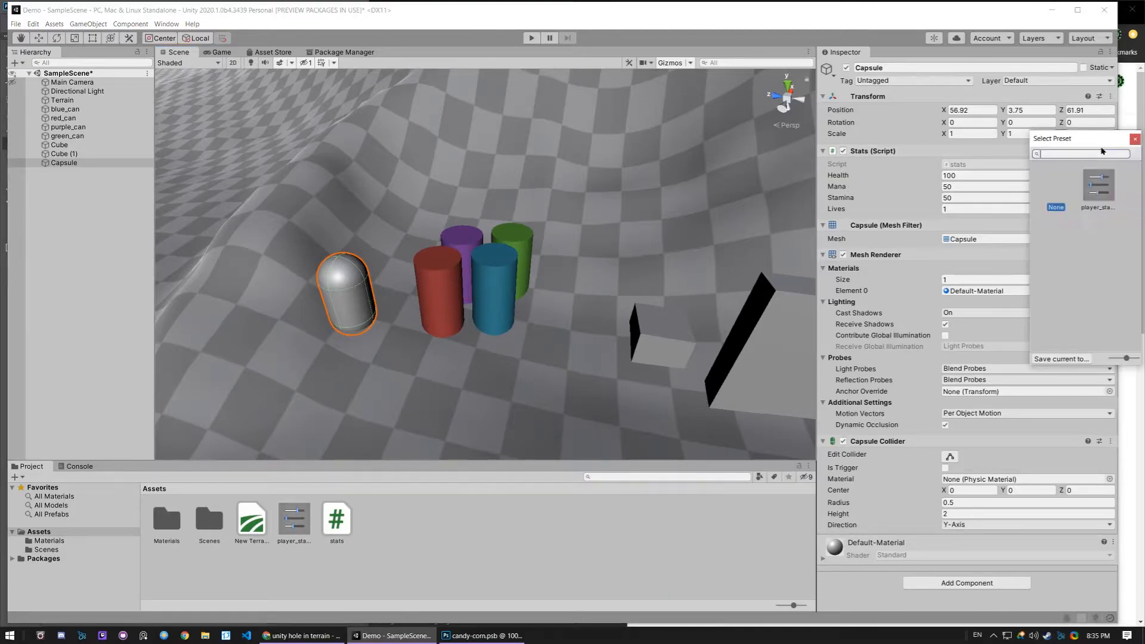
left_click_drag(1079, 140, 646, 143)
left_click(673, 198)
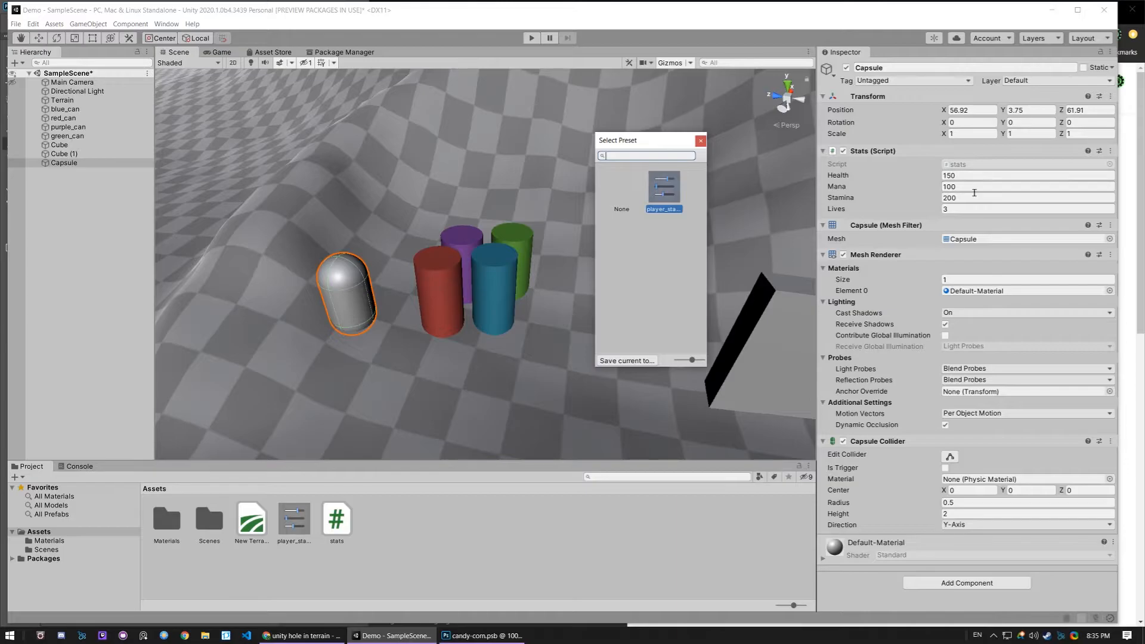
left_click(700, 140)
- Set the Capsule's Health, Mana and Stamina to 50 each and its Lives to 5
left_click(977, 176)
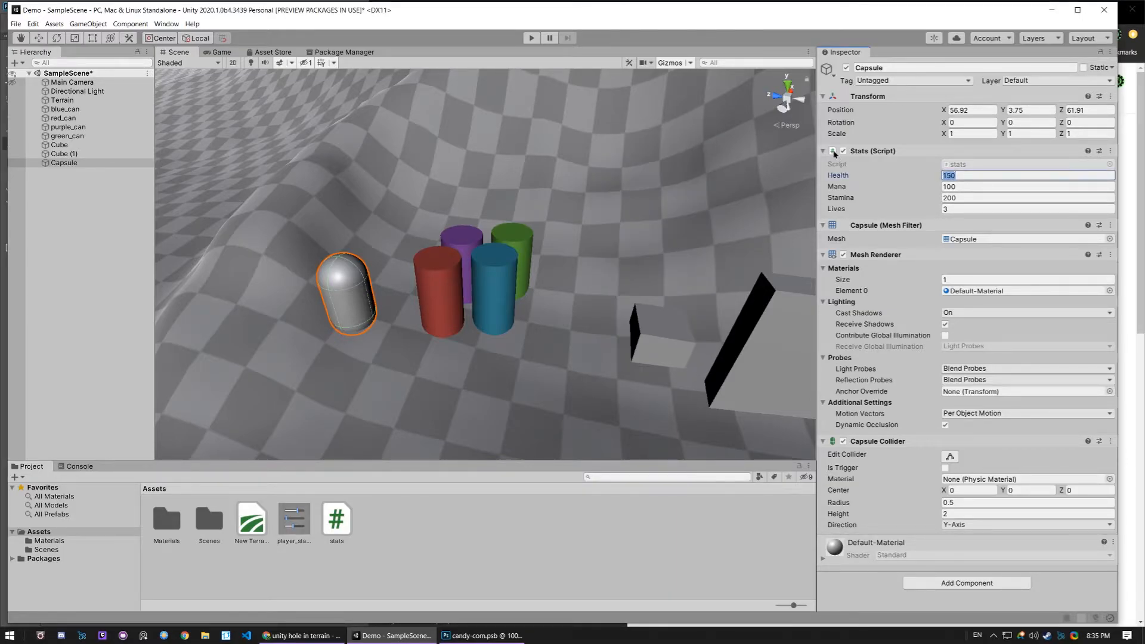
type("50")
key("Tab")
type("50")
key("Tab")
type("50")
key("Tab")
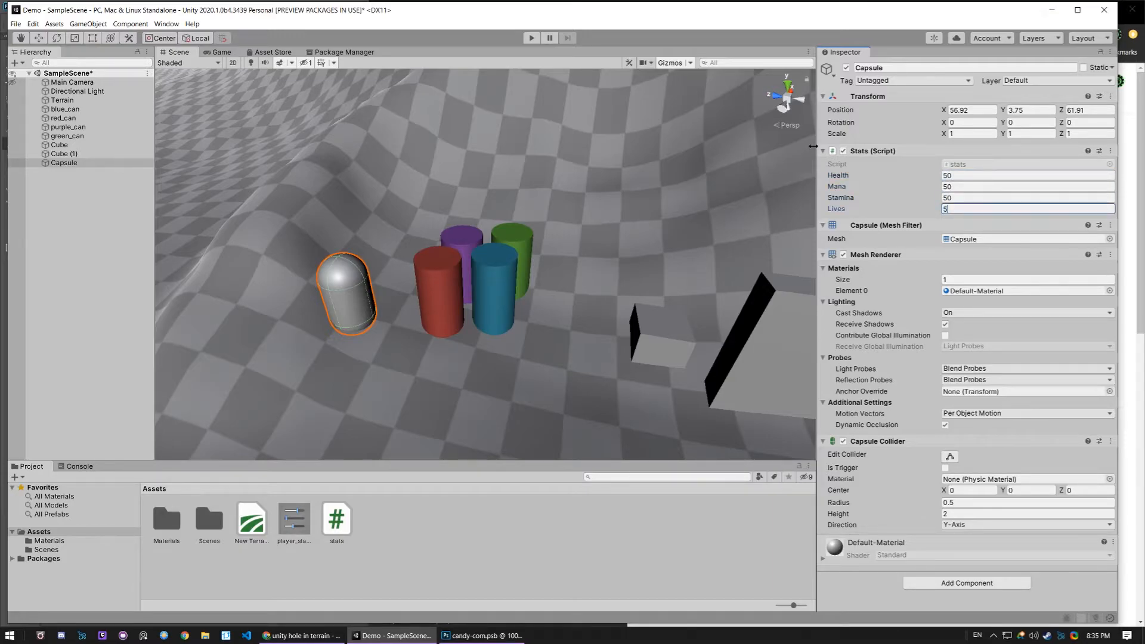
- Save the Capsule's current Stats values as a preset named goblin_stats in the Assets folder
left_click(1099, 151)
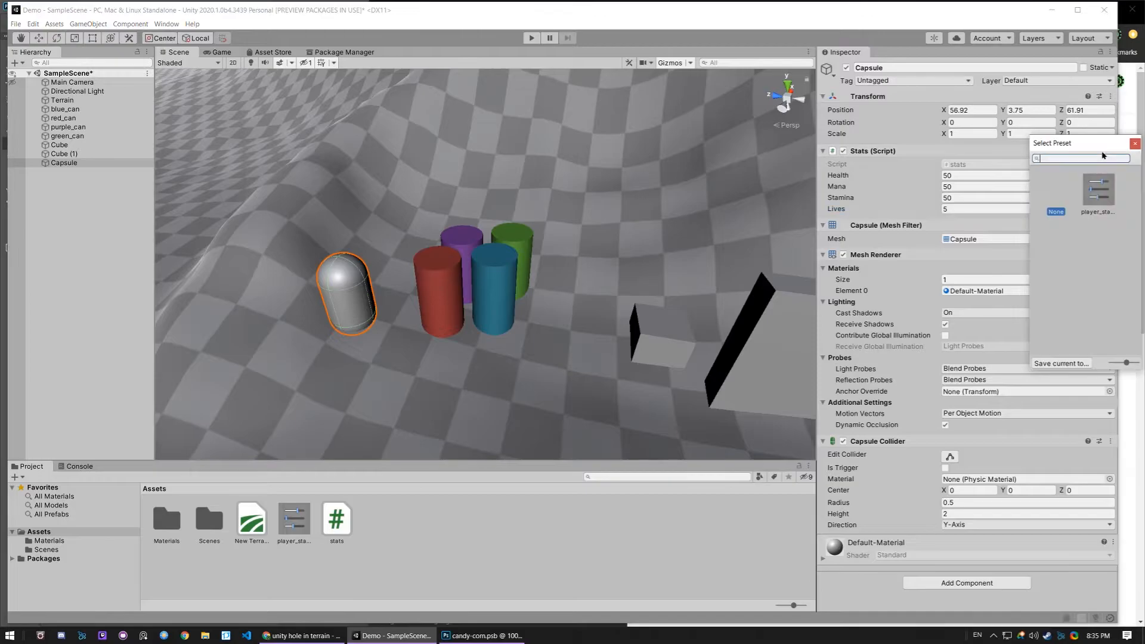
left_click_drag(1095, 144, 526, 111)
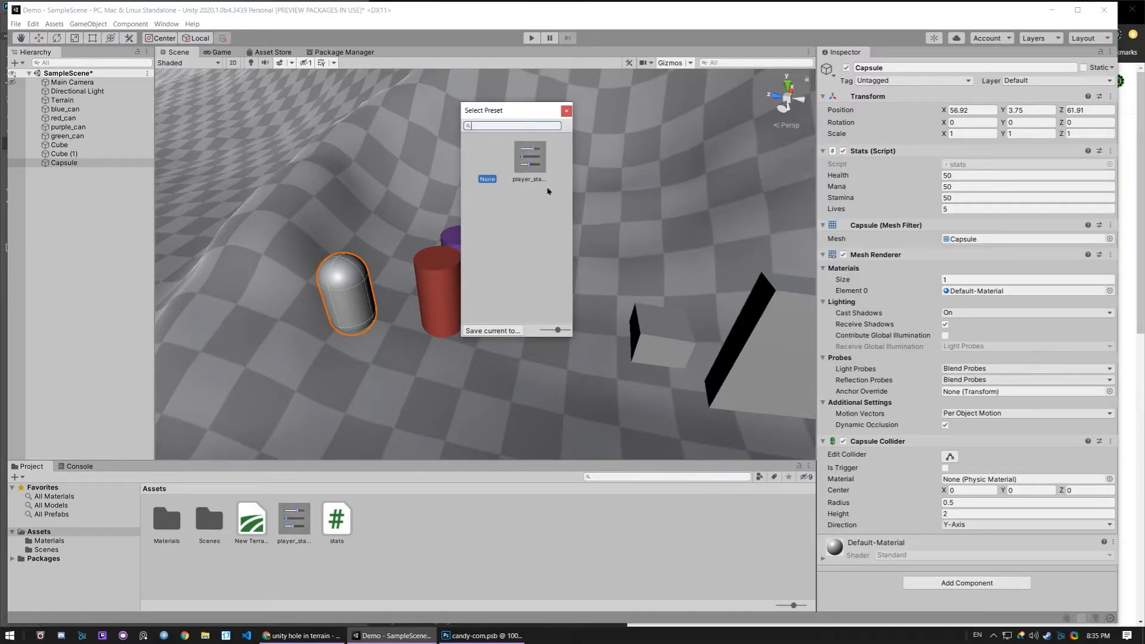
left_click(481, 331)
type("goblin")
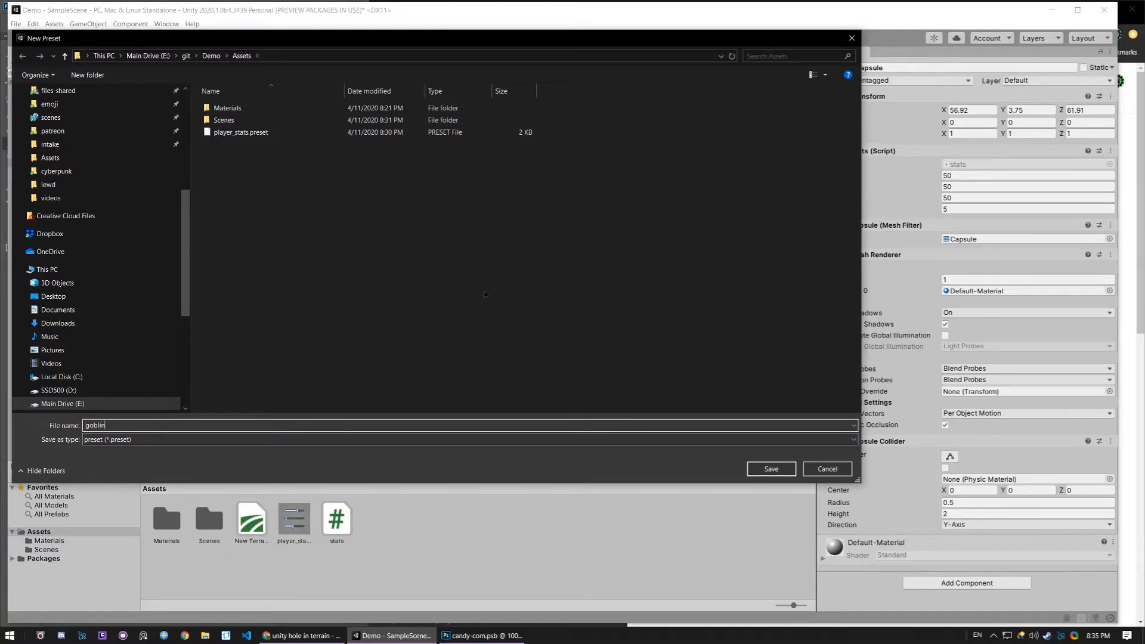
type("_stats")
key("Return")
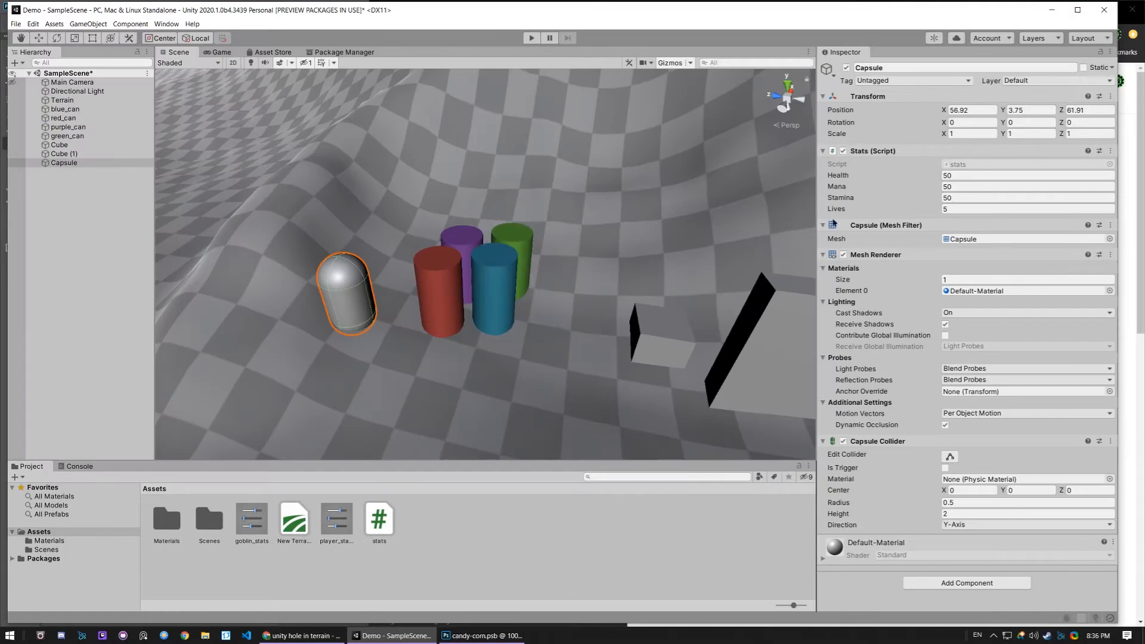
- Apply the goblin_stats preset to the Capsule's Stats script, and switch it to player_stats
left_click_drag(1070, 148, 727, 116)
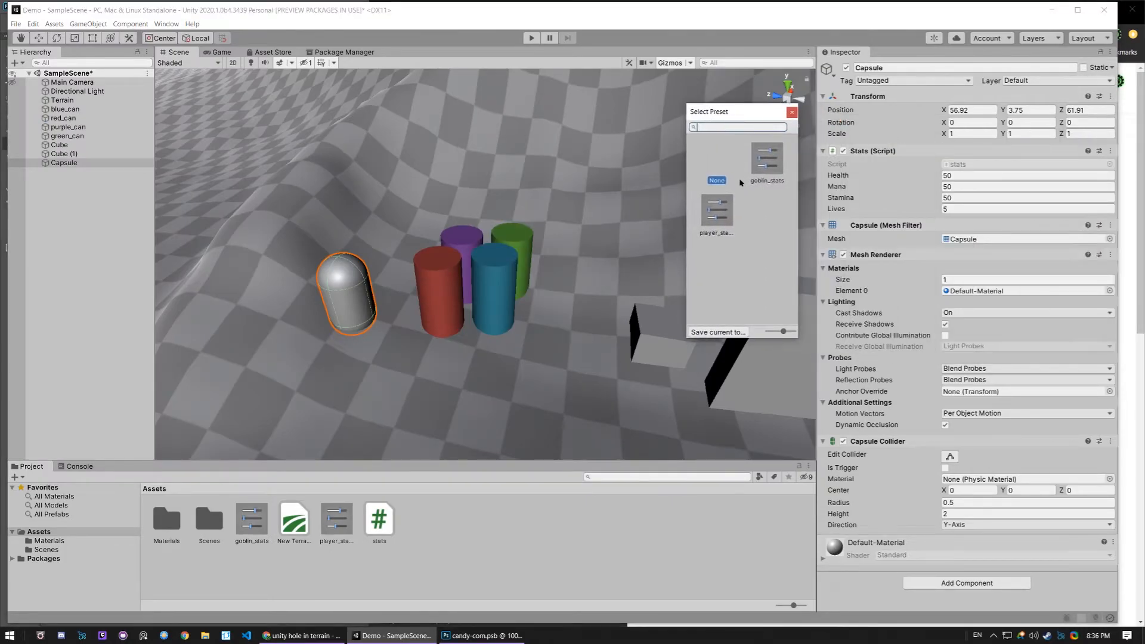
left_click(774, 163)
left_click(717, 210)
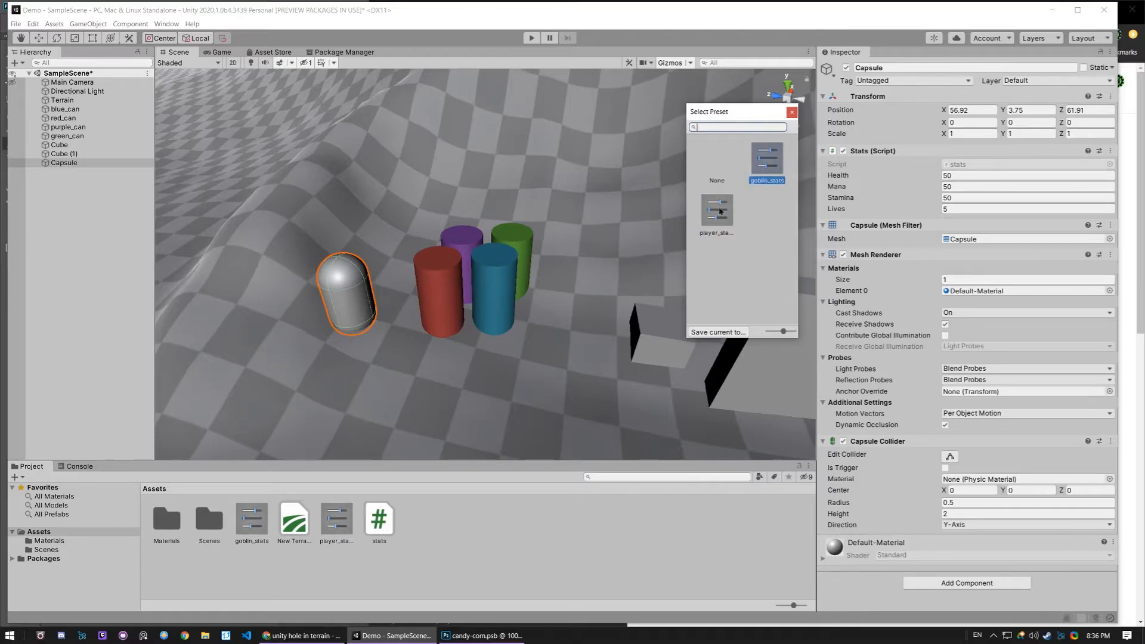
left_click_drag(723, 111, 835, 115)
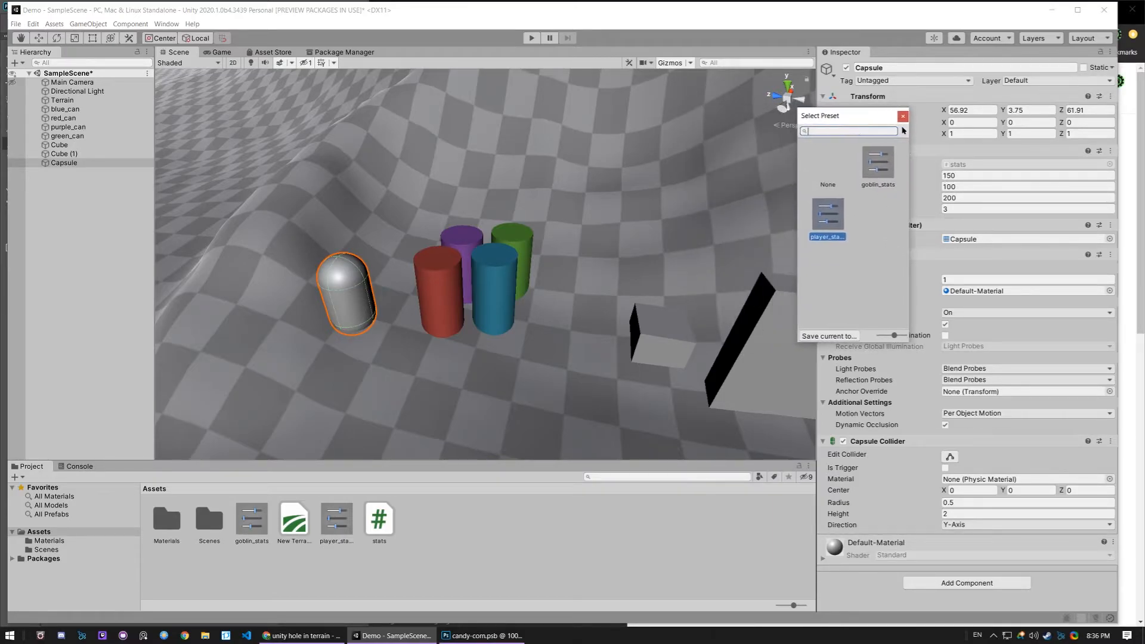
left_click(901, 119)
- Save the Transform of the grey wall, Cube (1), as a preset named grey_wall
right_click_drag(553, 299, 518, 309)
left_click(583, 302)
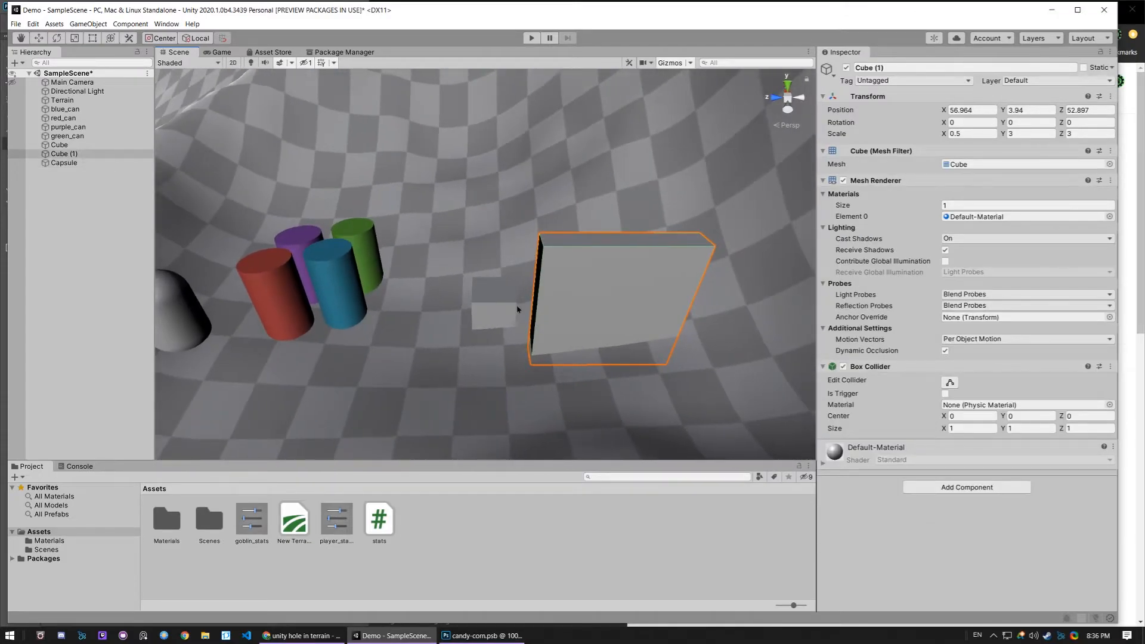
left_click(1101, 96)
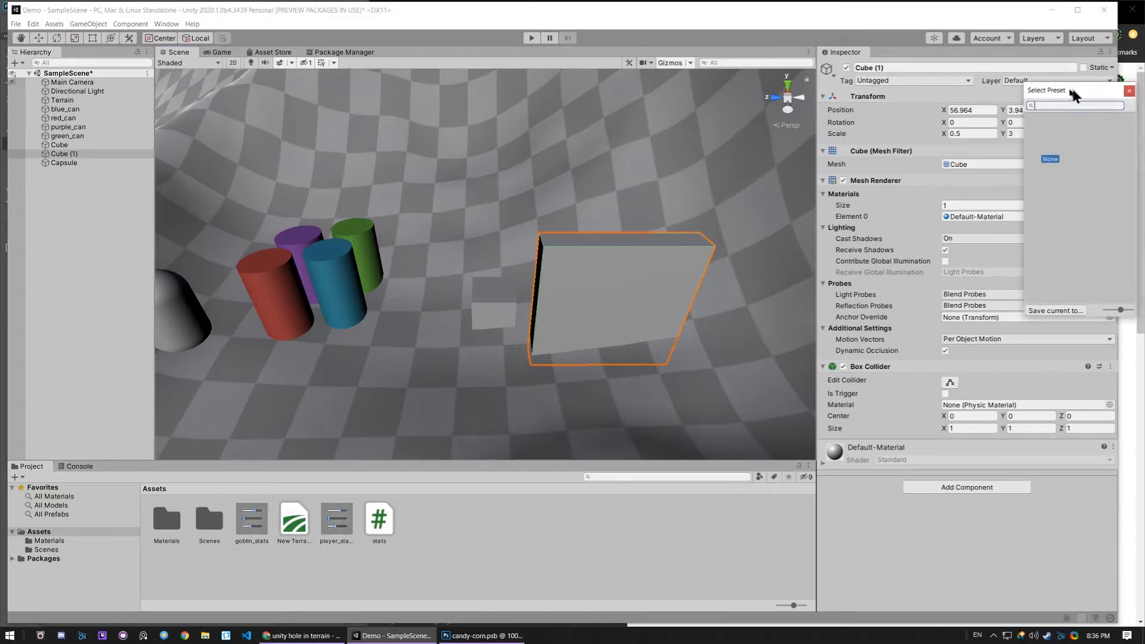
left_click_drag(1074, 84, 908, 206)
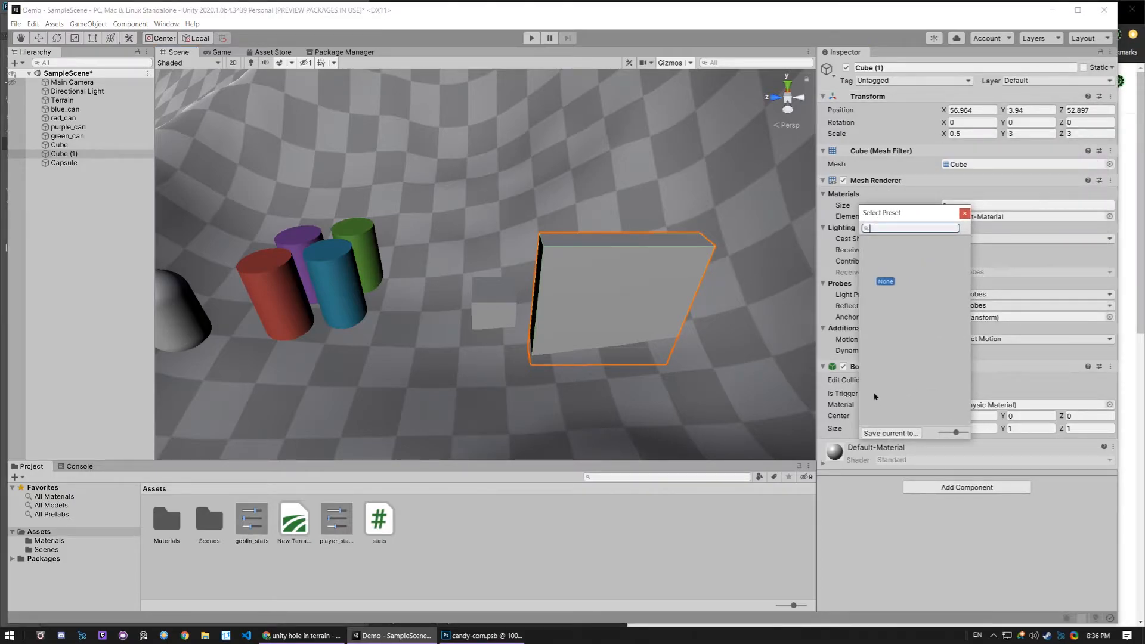
left_click(892, 432)
type("grey_wall")
key("Return")
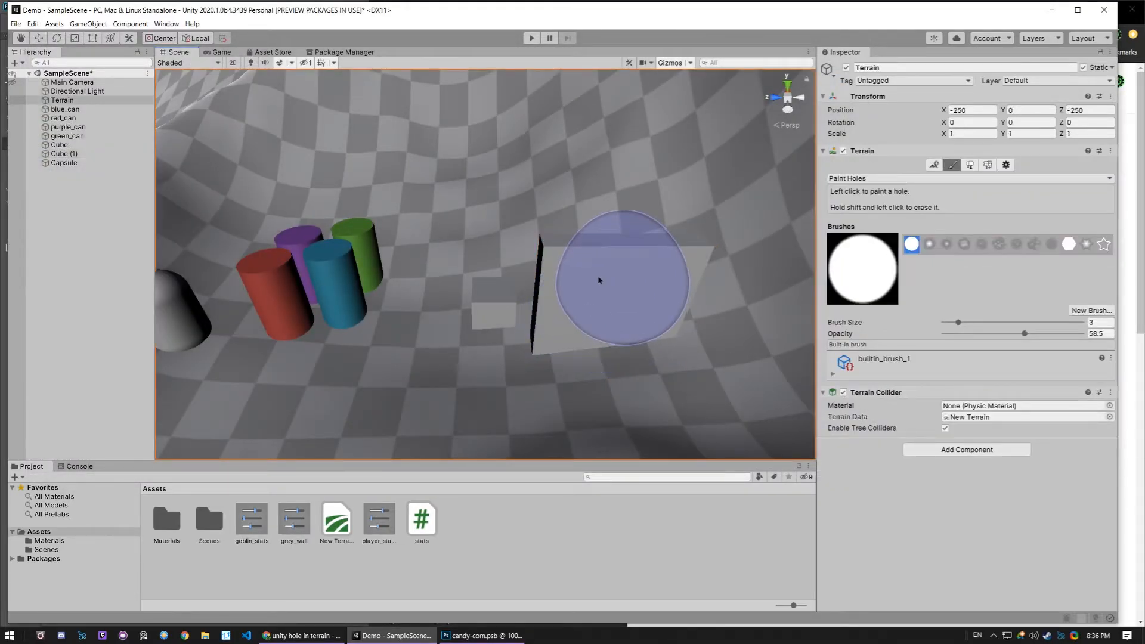
- Apply the grey_wall preset to the Transform of the small Cube
left_click(337, 280)
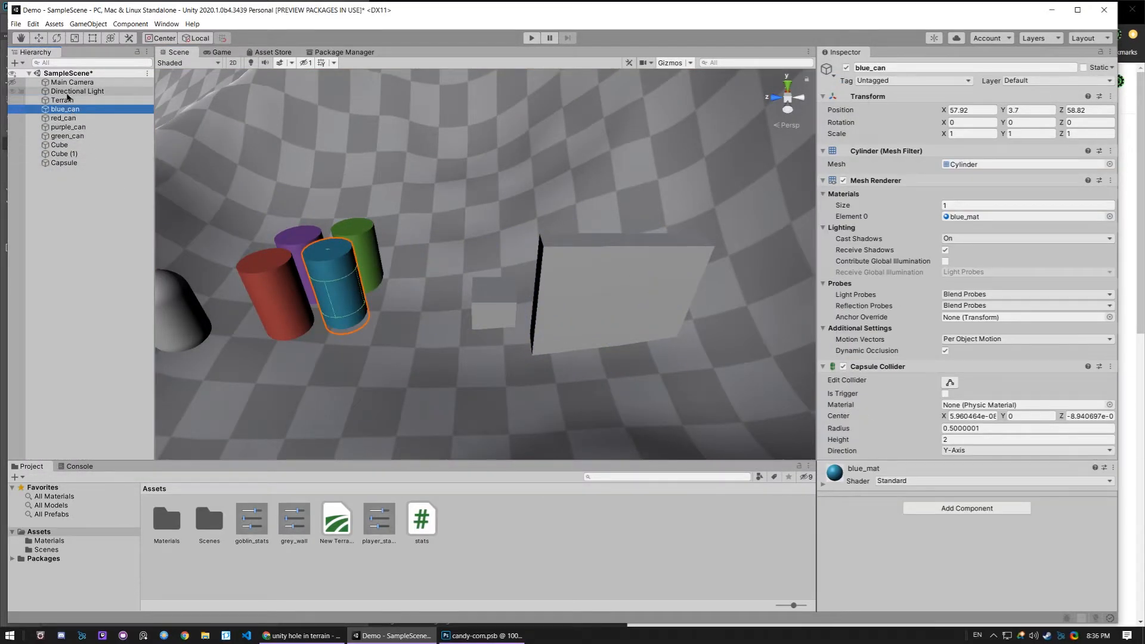
left_click(92, 145)
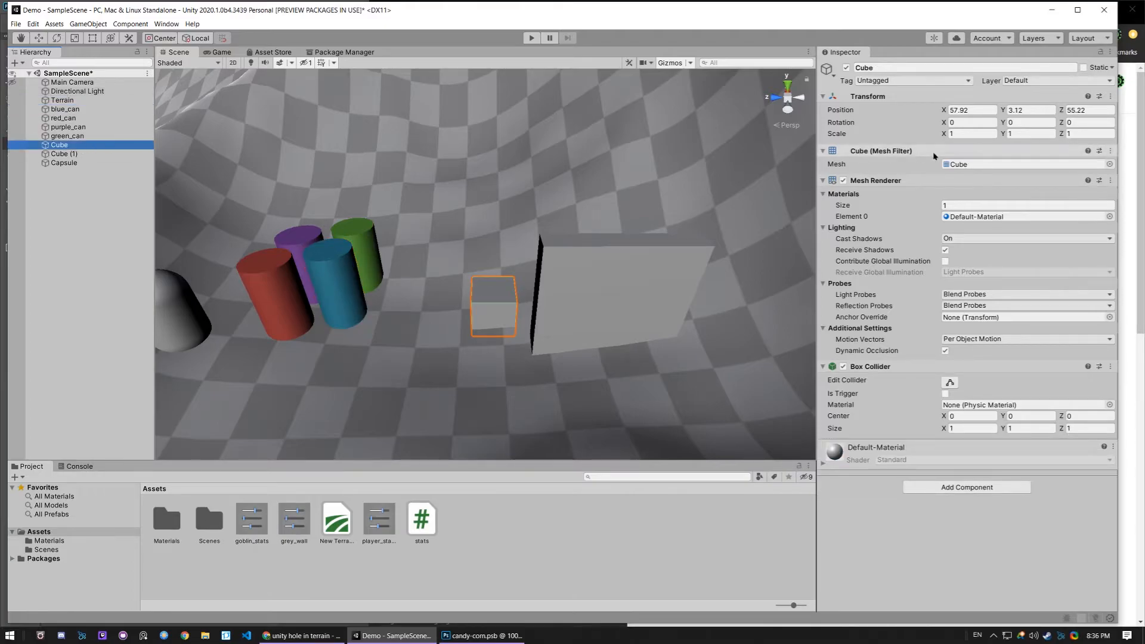
left_click(1099, 96)
left_click_drag(1084, 83, 672, 87)
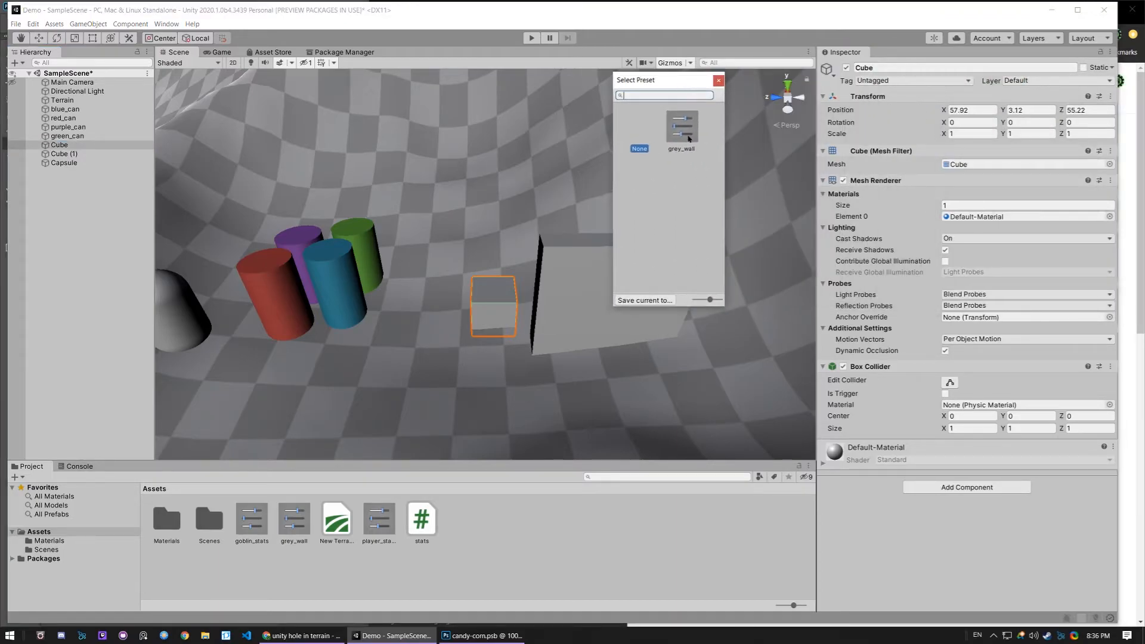
left_click(683, 127)
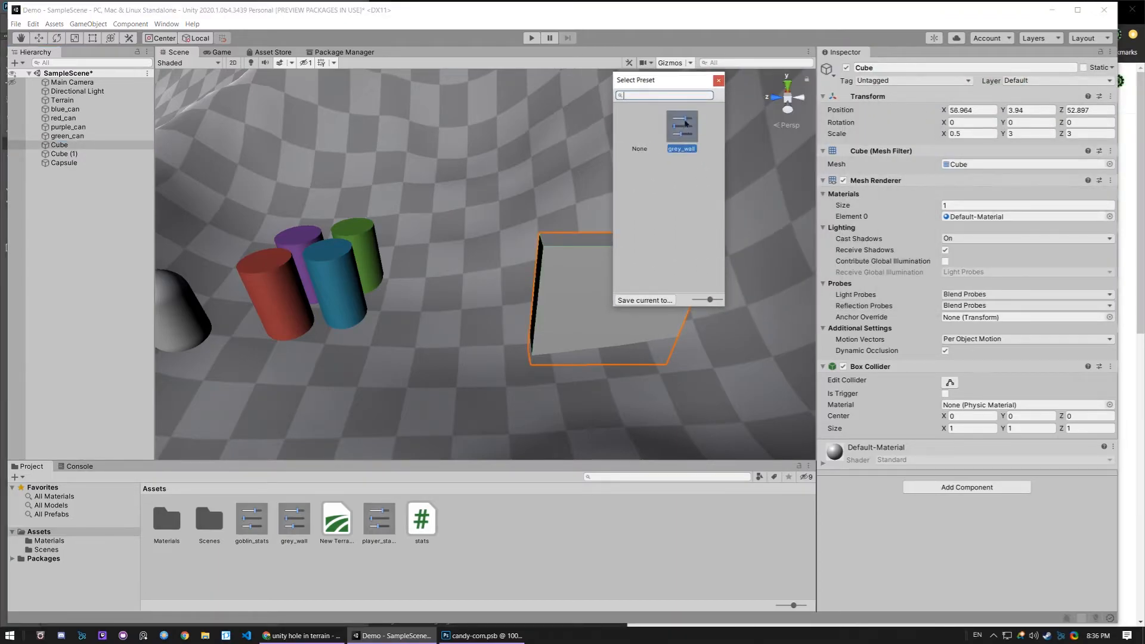
left_click_drag(668, 80, 236, 132)
- Move the Cube along Z to about 56.87, in front of the cans, and move it back toward the grey wall
middle_click_drag(617, 314, 594, 309)
key("w")
left_click_drag(540, 259, 344, 258)
middle_click_drag(468, 302, 493, 307)
middle_click_drag(535, 259, 568, 261)
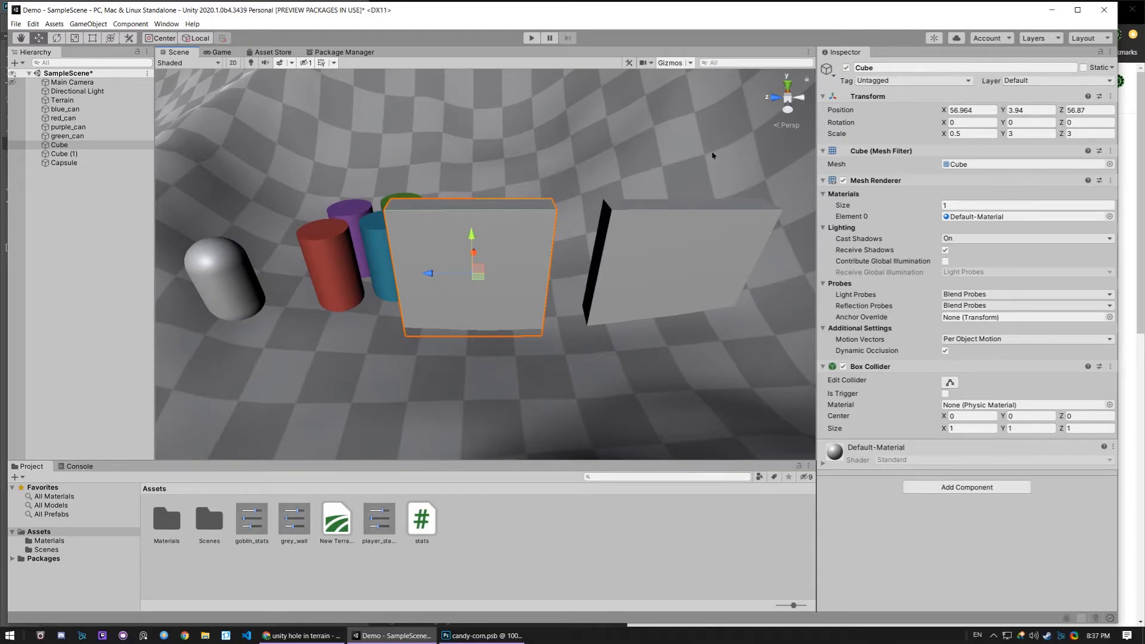
left_click_drag(432, 277, 761, 297)
- Select the Capsule, the blue can and the terrain in the scene to examine how each one is picked
left_click(221, 288)
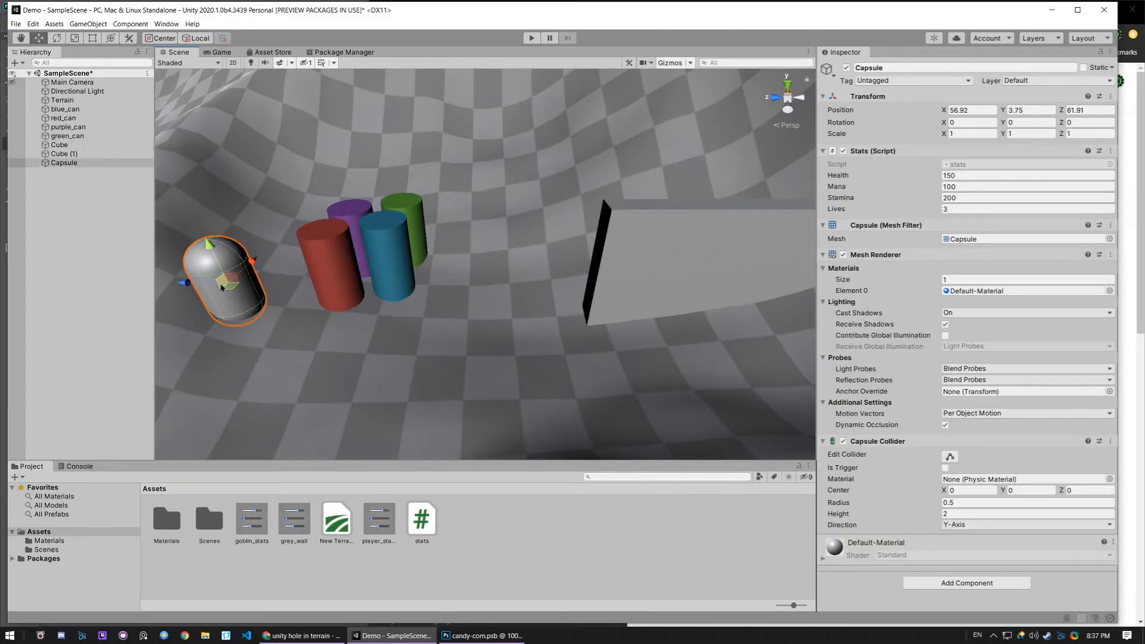
left_click(388, 263)
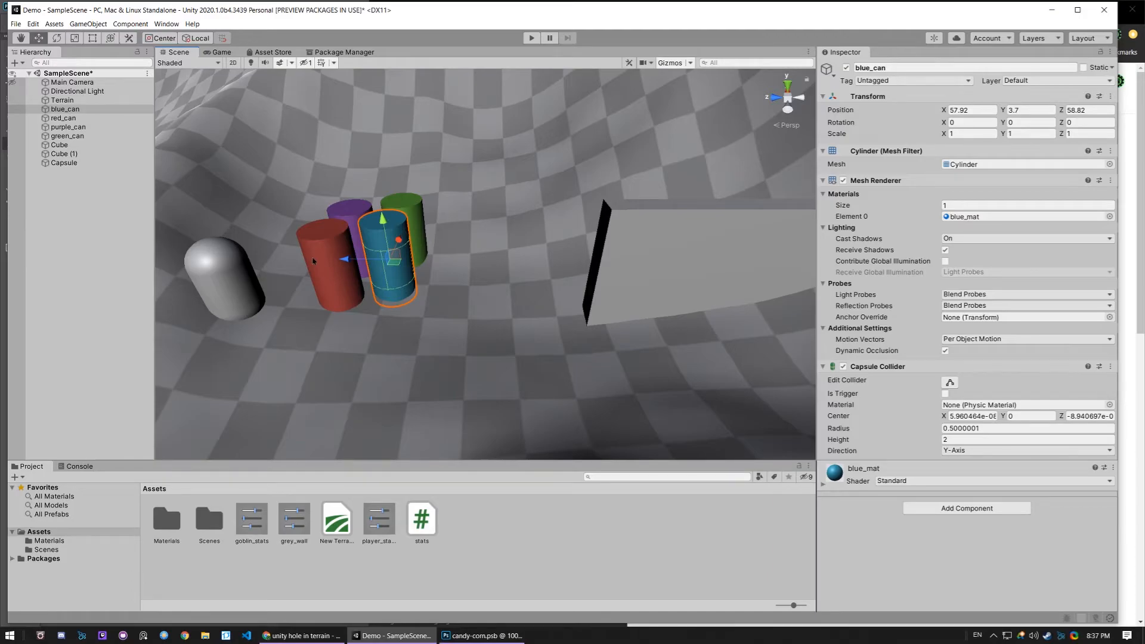
left_click(485, 201)
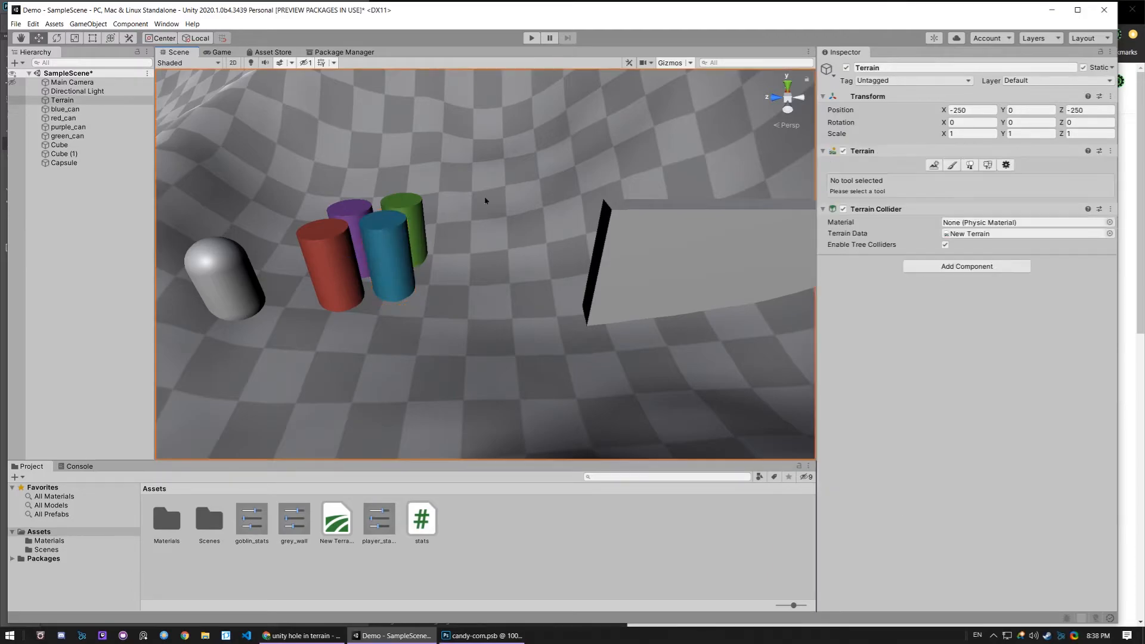
middle_click_drag(484, 197, 526, 179)
left_click(456, 249)
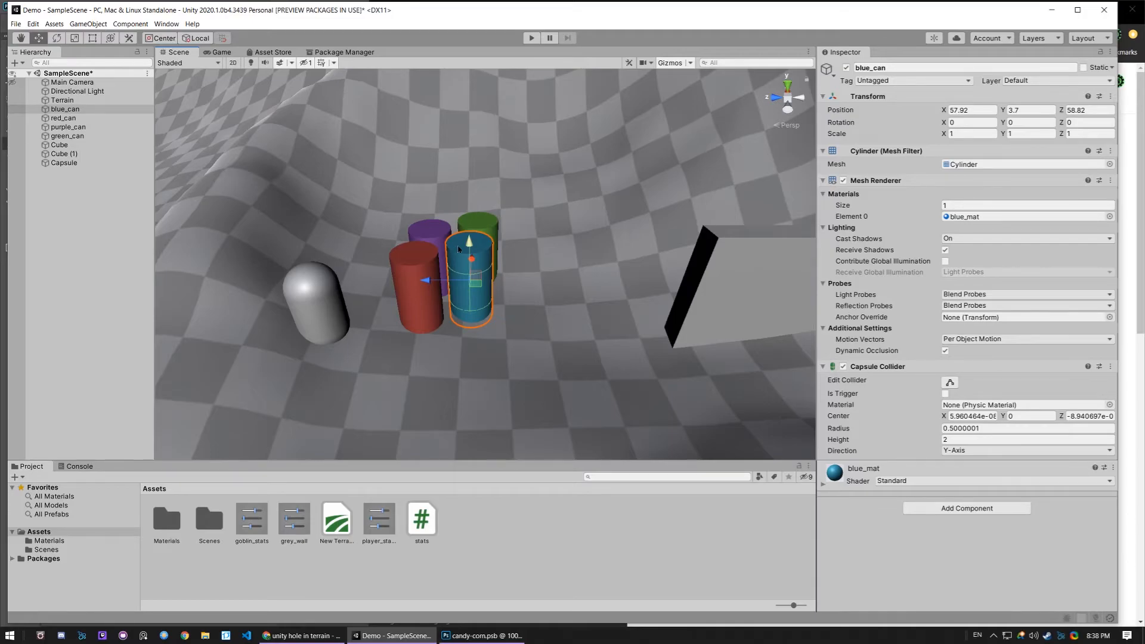
left_click(561, 206)
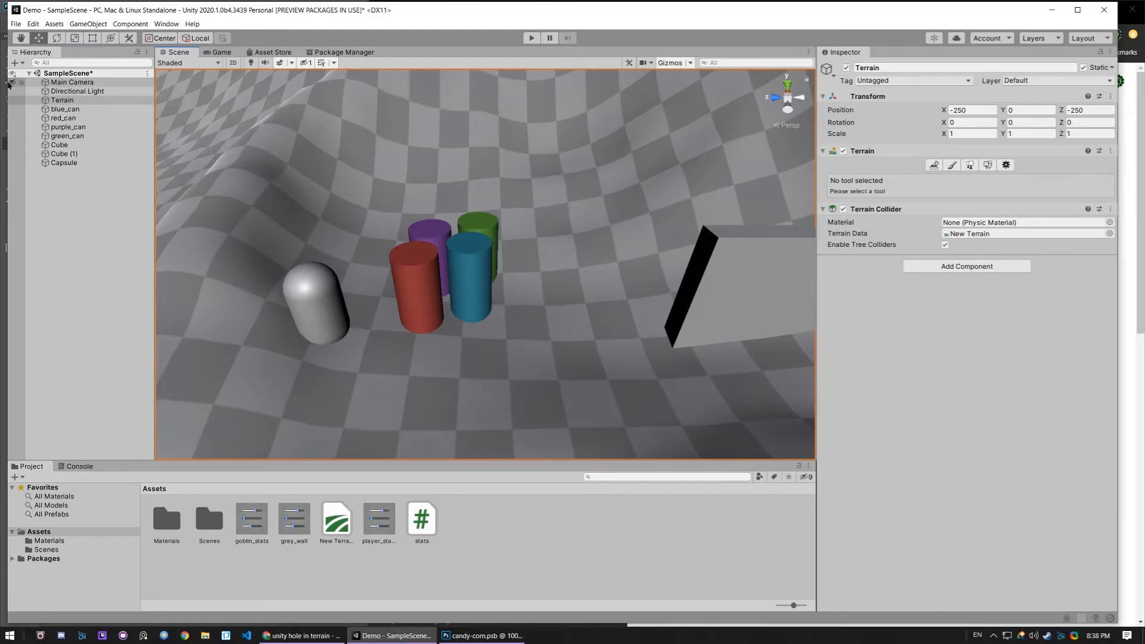
- Hide the Terrain in the scene and show it again, keeping it selected
left_click(12, 100)
left_click(12, 101)
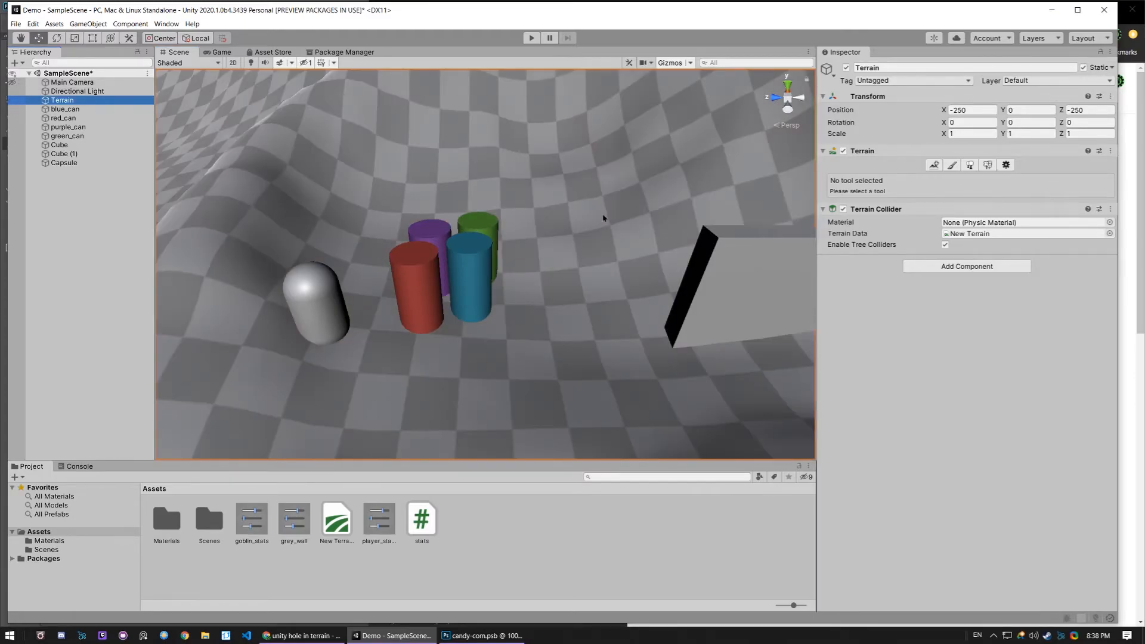
left_click(563, 231)
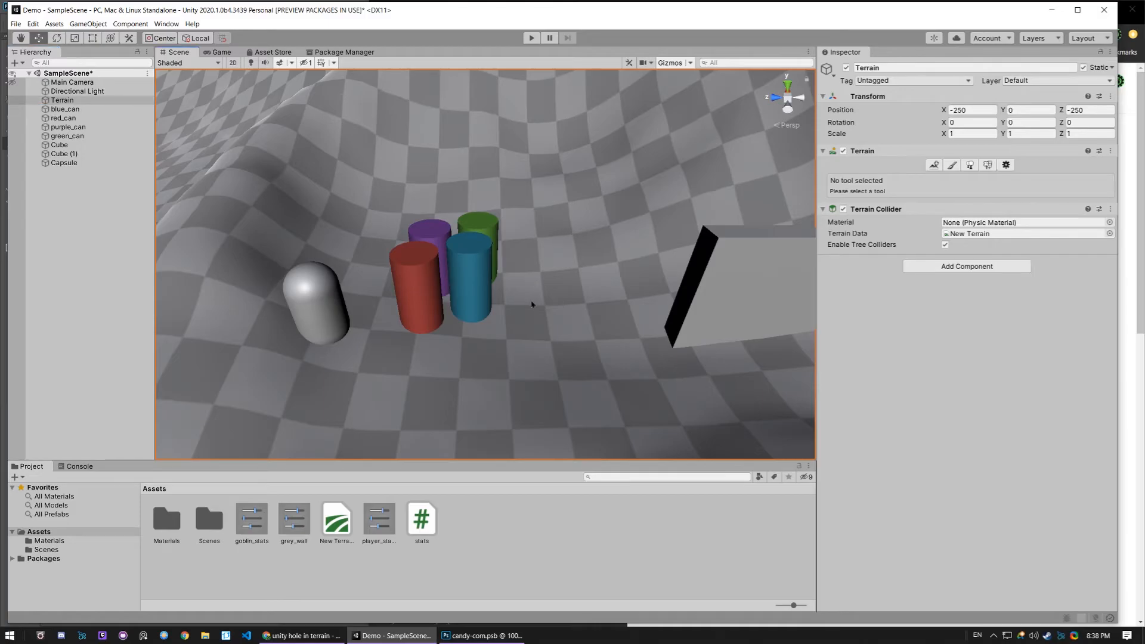
- Disable scene picking for the Terrain, and test it by trying to select the ground in the scene
left_click(67, 110)
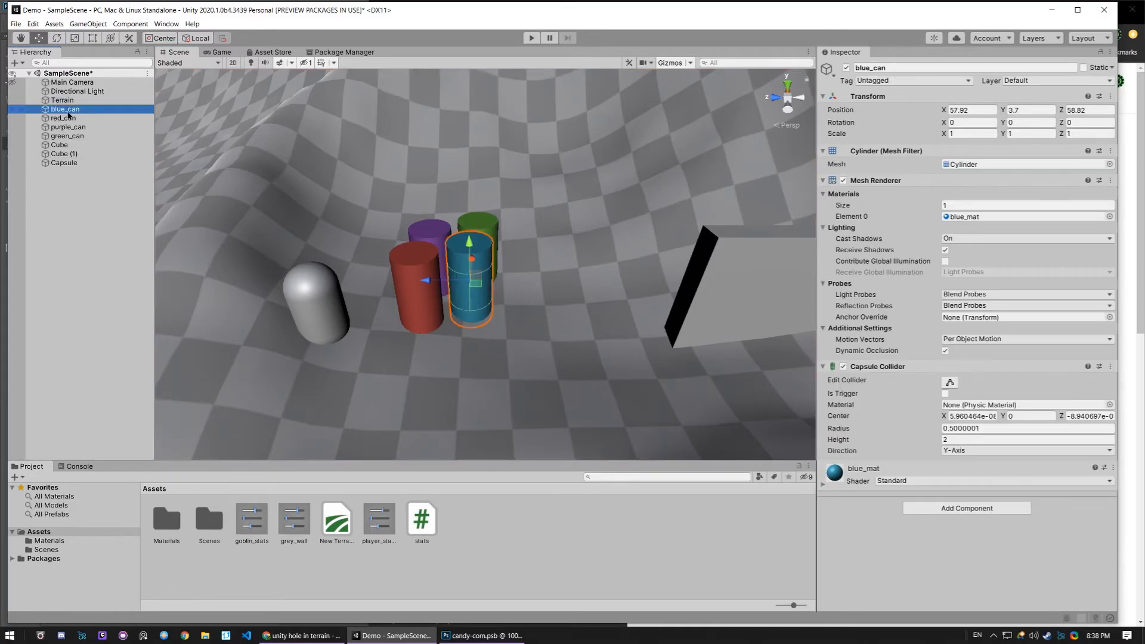
left_click(22, 101)
left_click(532, 193)
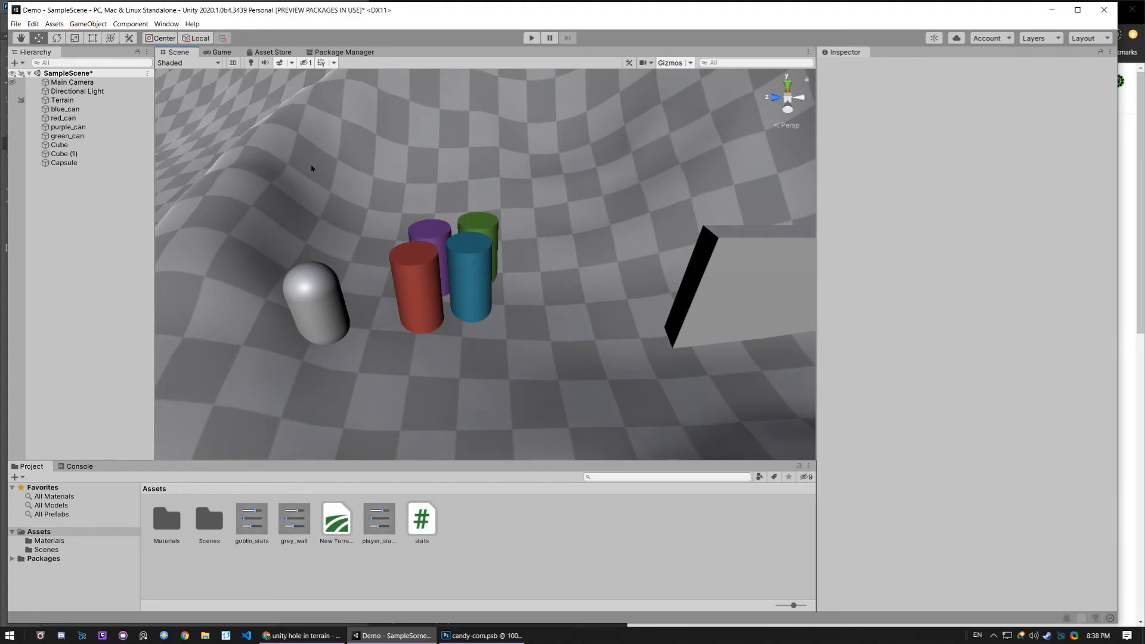
- Disable scene picking for green_can, red_can and blue_can, and try to select the cans in the scene
left_click(21, 136)
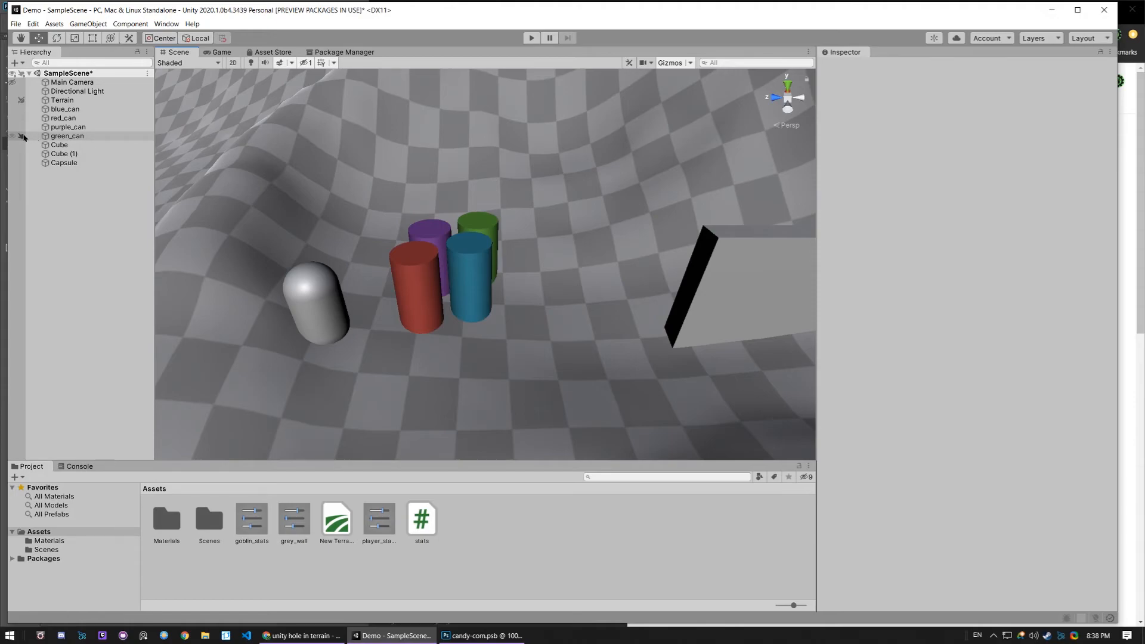
left_click(21, 118)
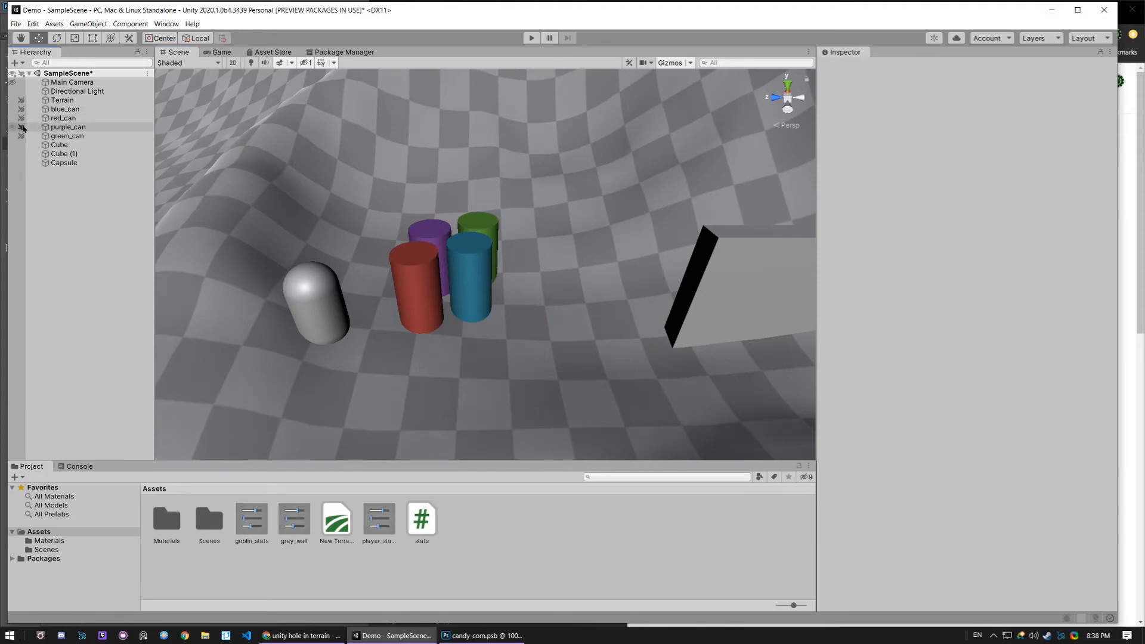
left_click(443, 280)
left_click(410, 271)
left_click(431, 238)
left_click(415, 266)
left_click(415, 266)
left_click(417, 264)
left_click(424, 265)
left_click(421, 261)
left_click(417, 256)
left_click(416, 255)
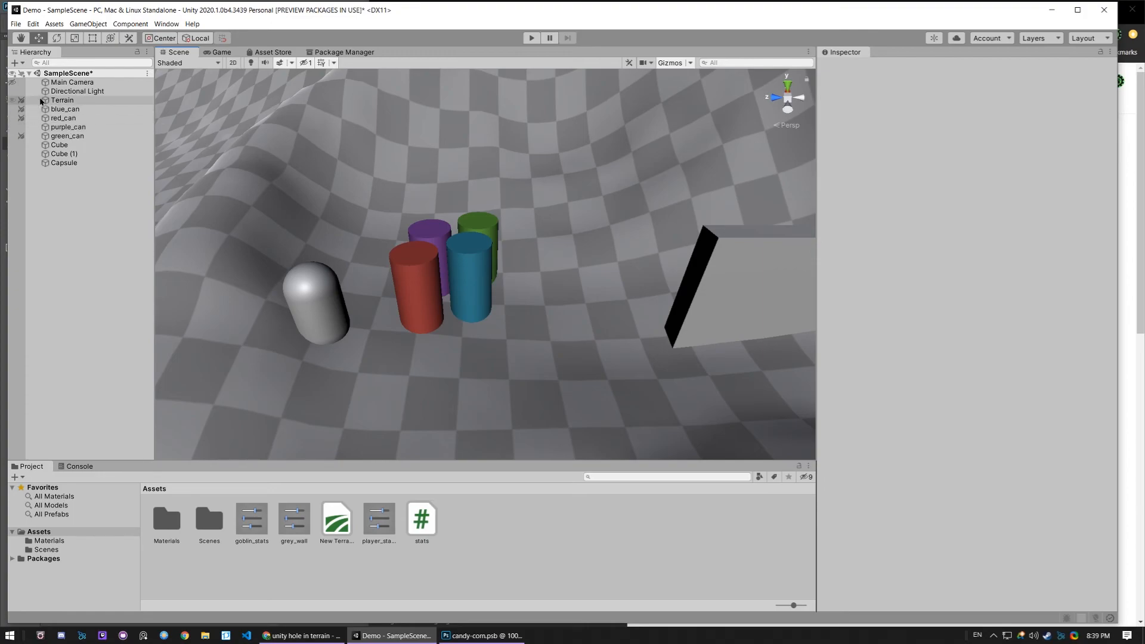
- Disable scene picking for every object in SampleScene, and re-enable it only for blue_can and red_can
right_click(24, 139)
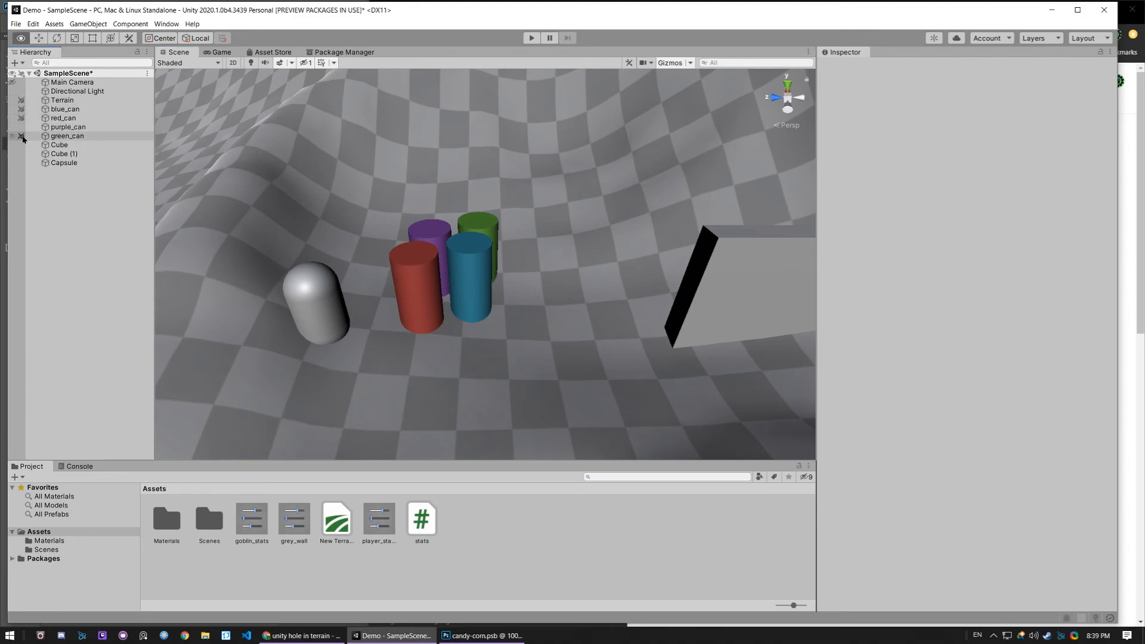
left_click(21, 136)
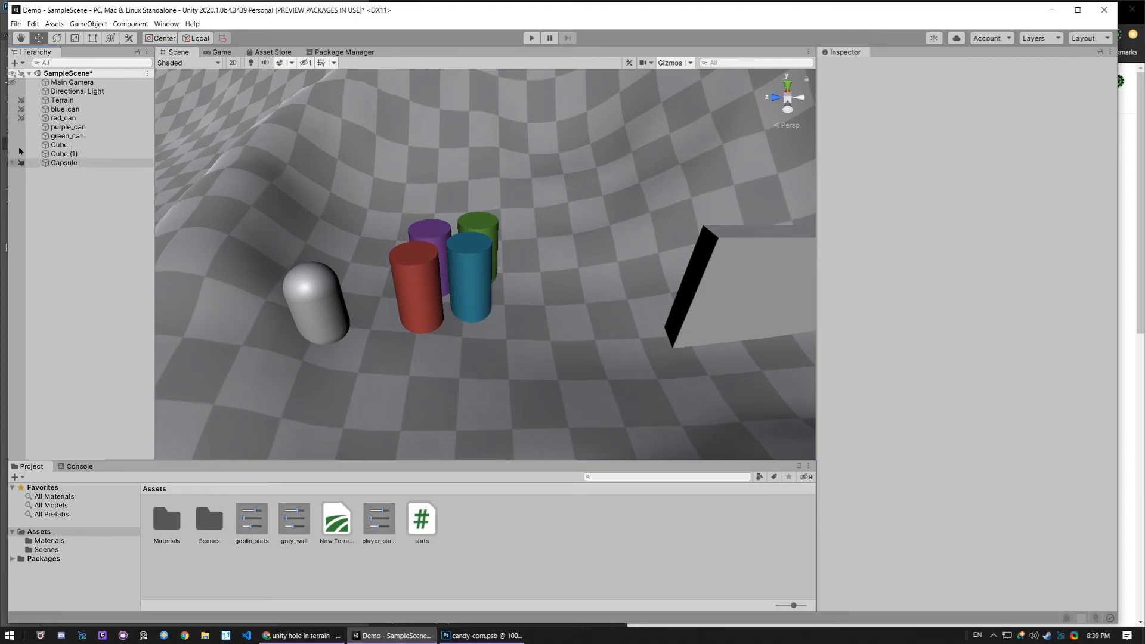
left_click(22, 73)
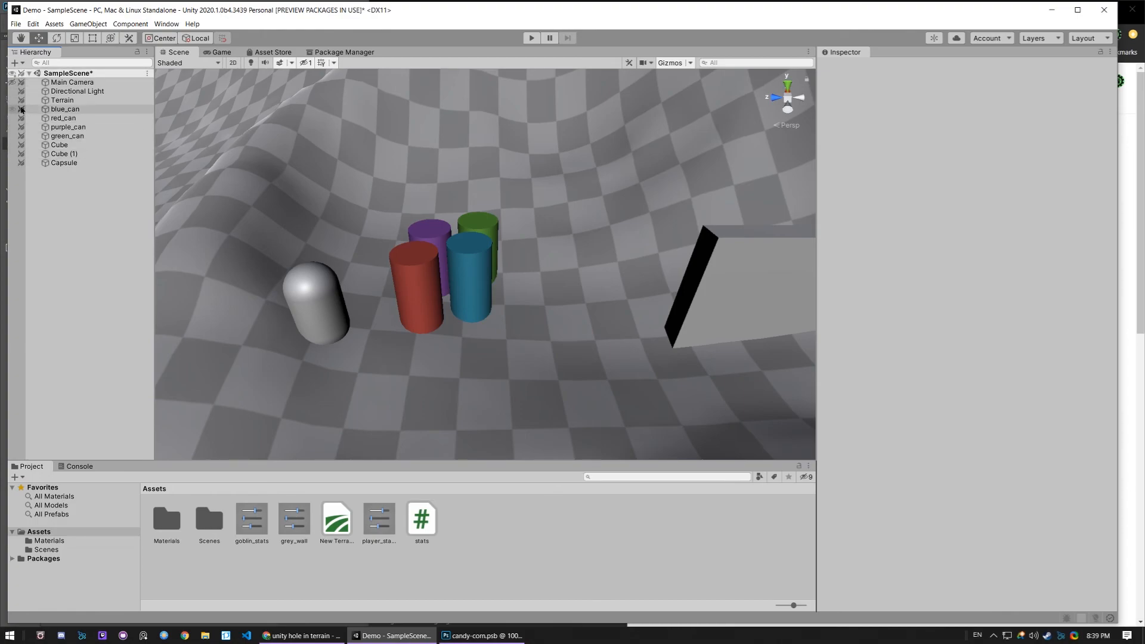
left_click_drag(22, 109, 21, 118)
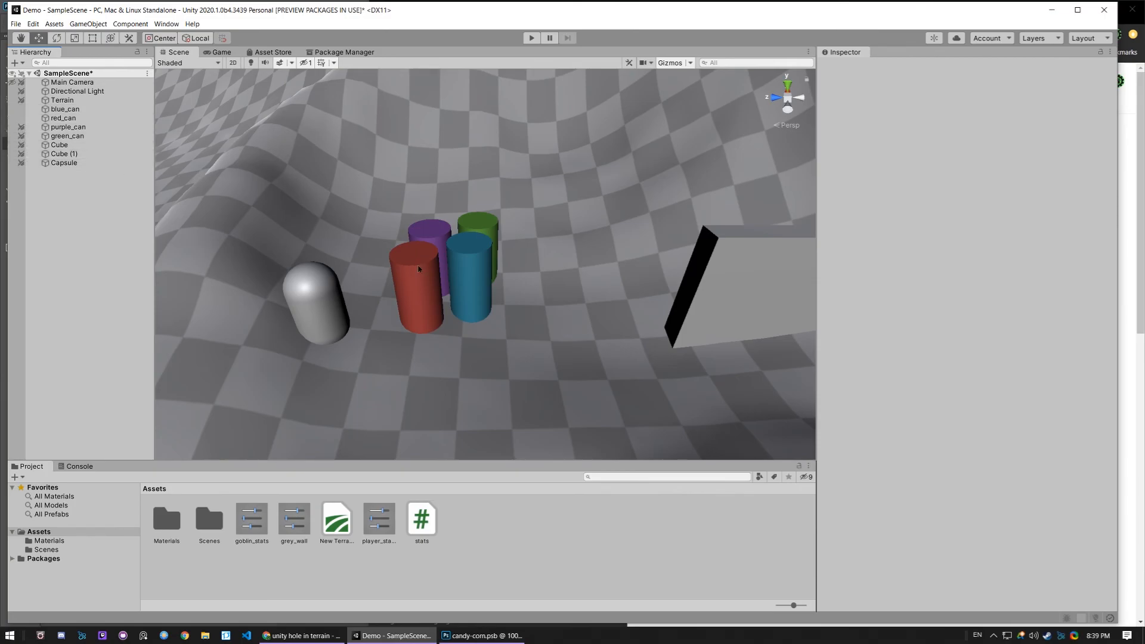
- Move blue_can to about Y 4.06, Z 57.82 and red_can to about Y 4.99, Z 58.52, and clear the selection
left_click(476, 276)
left_click_drag(476, 276, 546, 249)
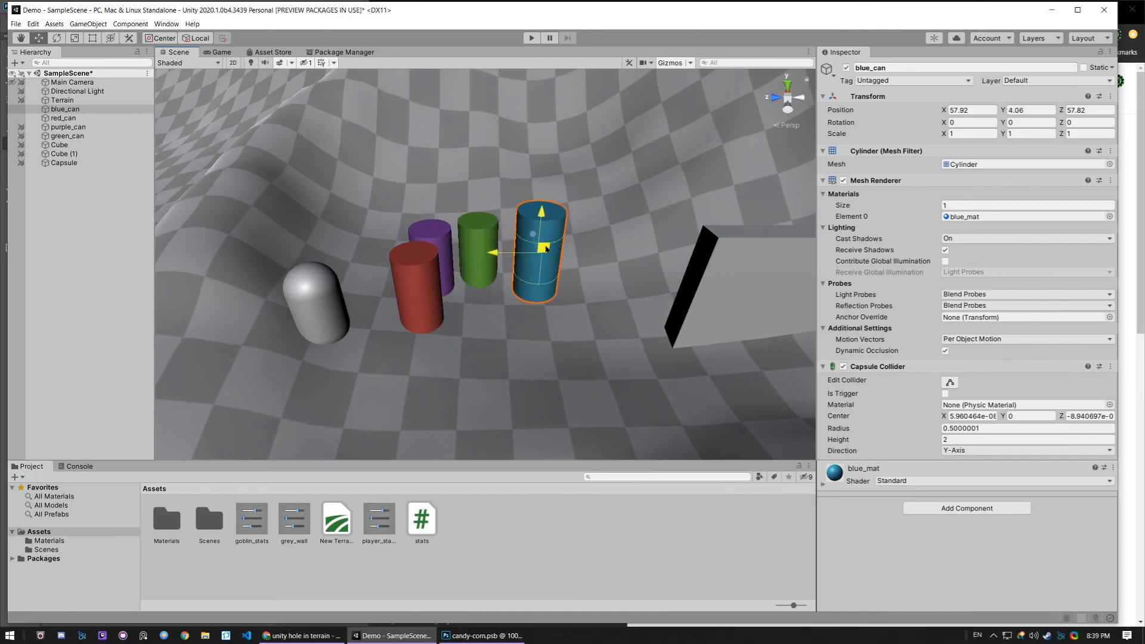
left_click(419, 280)
left_click_drag(422, 282, 492, 234)
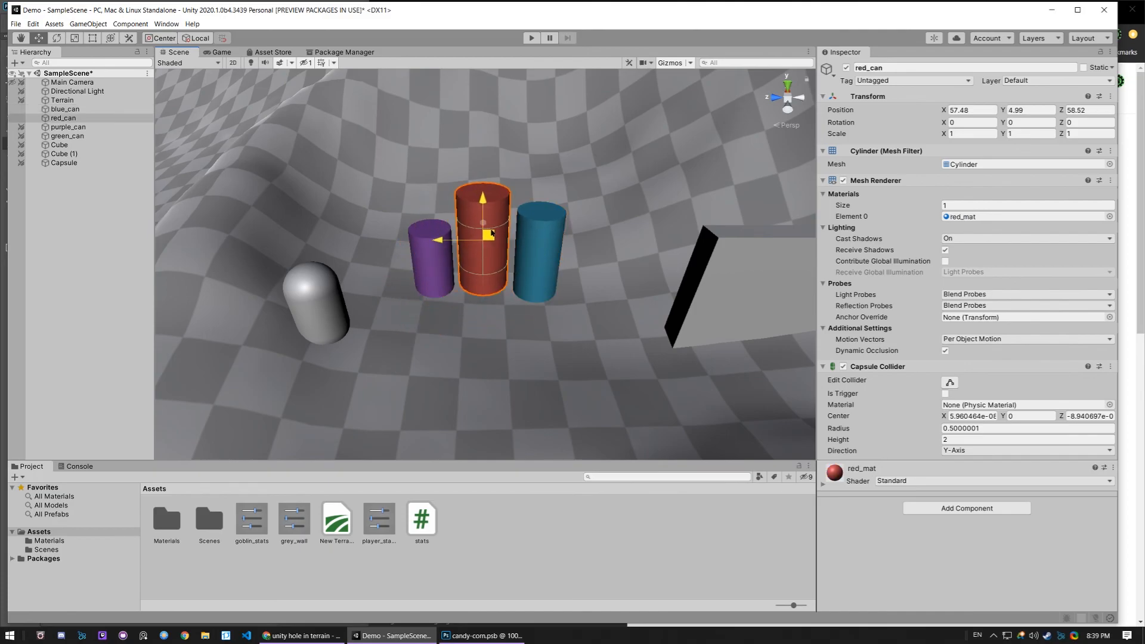
left_click(300, 169)
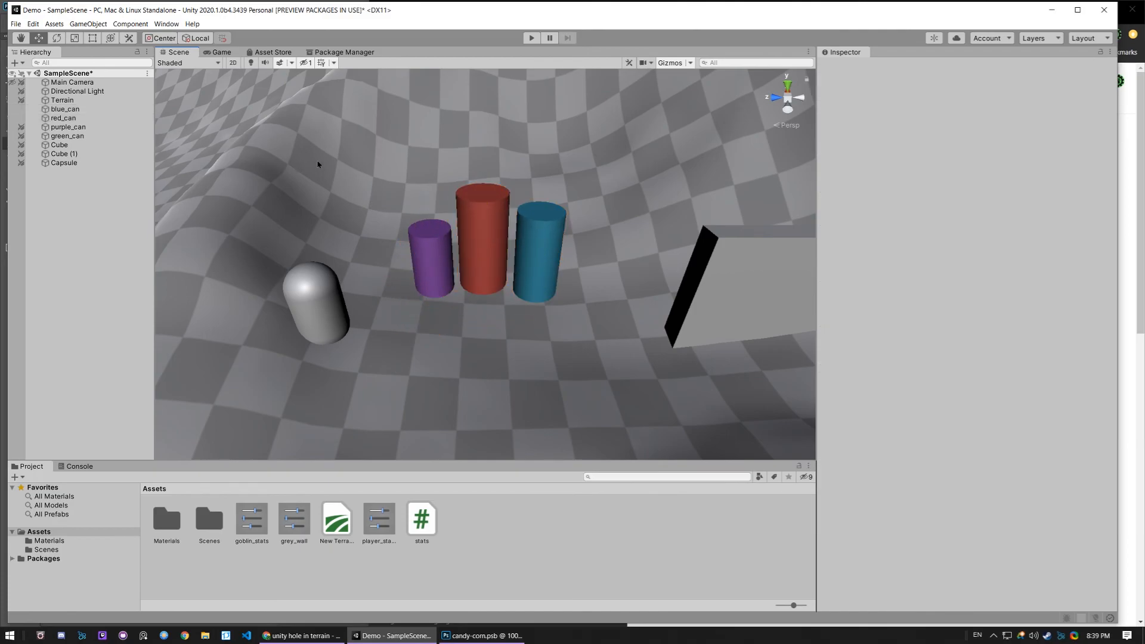